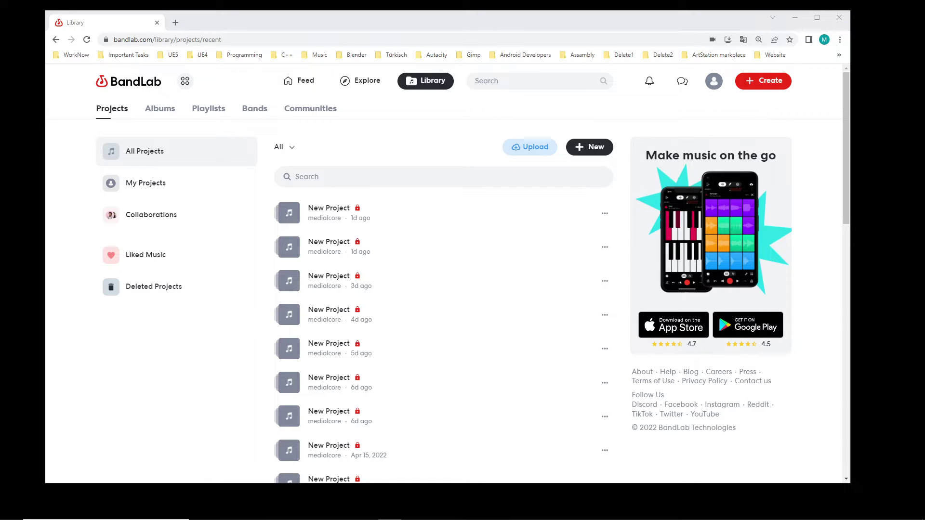
- Create a new project with a Voice & Audio track and record a voice take about 34 seconds long on it
click(758, 82)
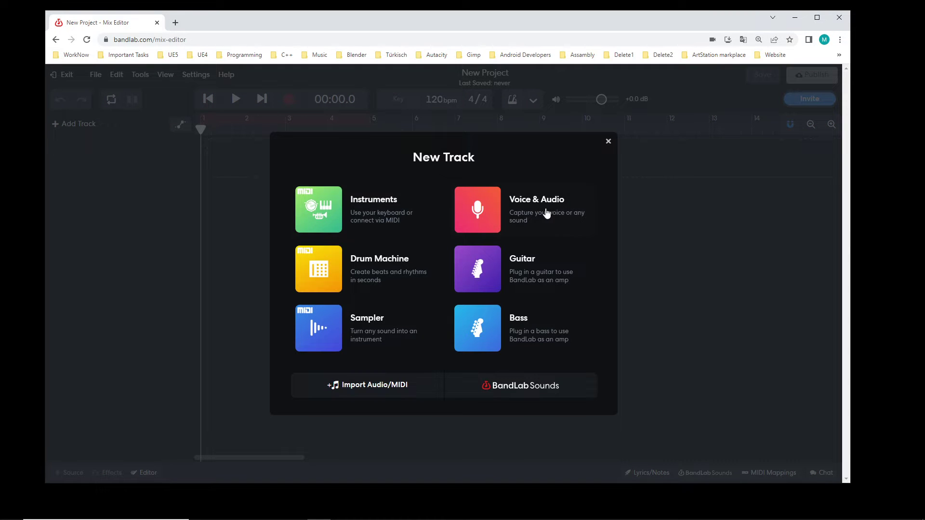
click(490, 210)
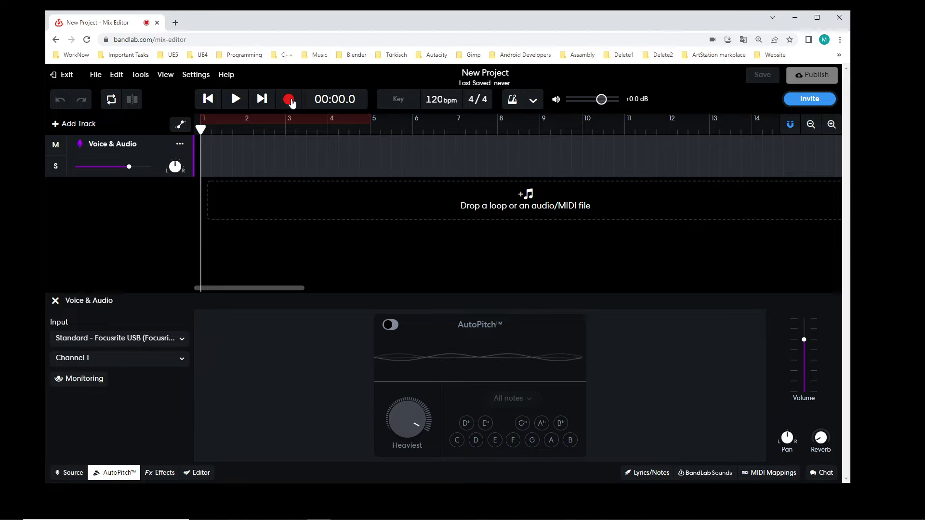
click(289, 100)
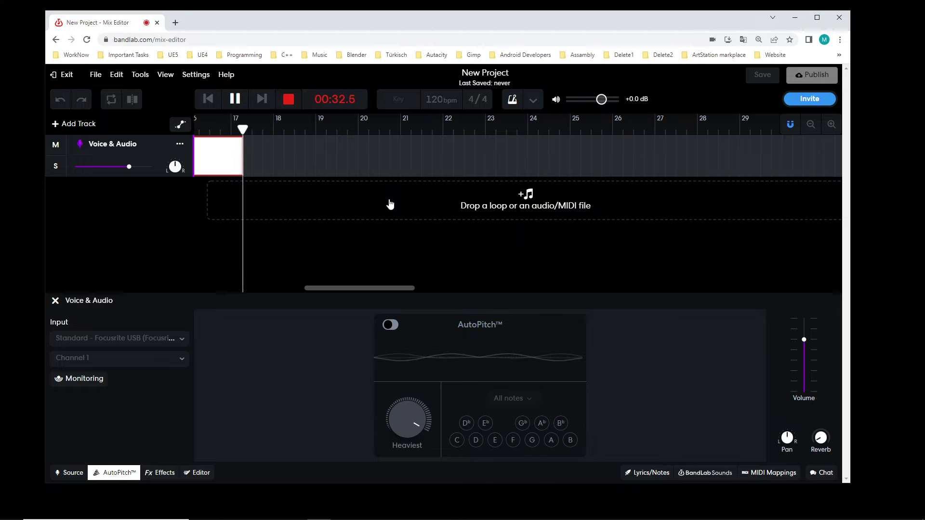
click(295, 102)
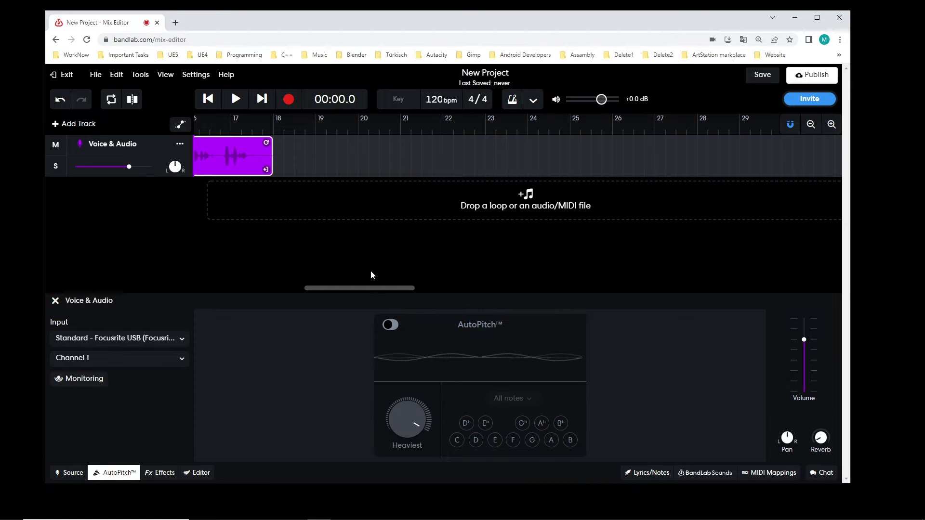
- Play back the recorded take from its start to its end to check the voice
drag(380, 288, 230, 275)
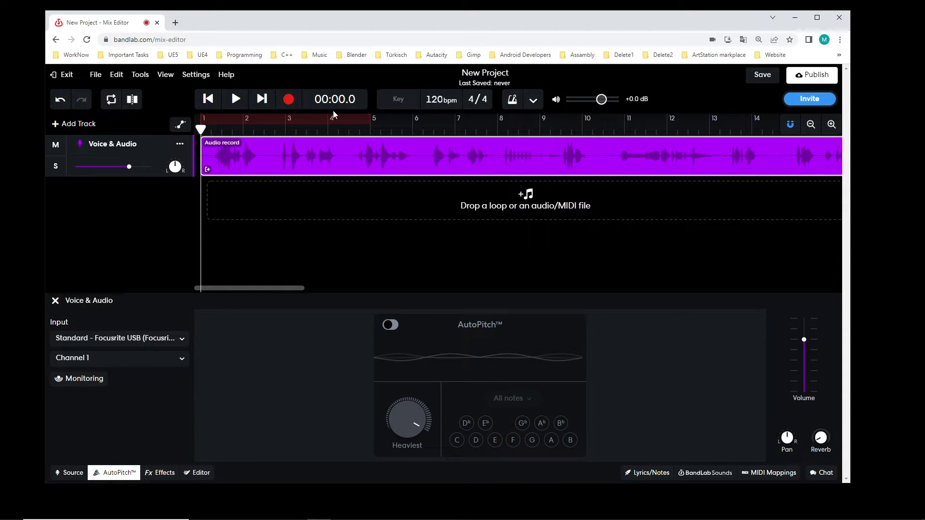
click(243, 102)
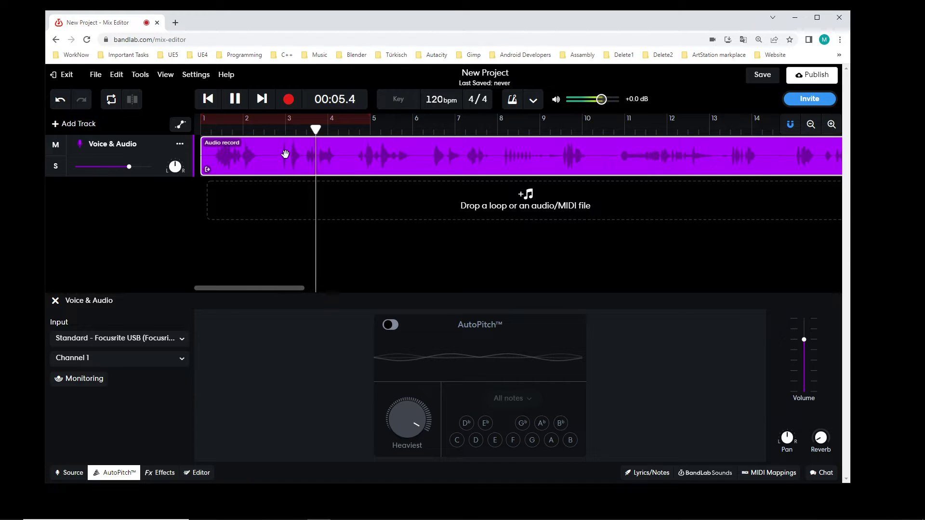
click(237, 100)
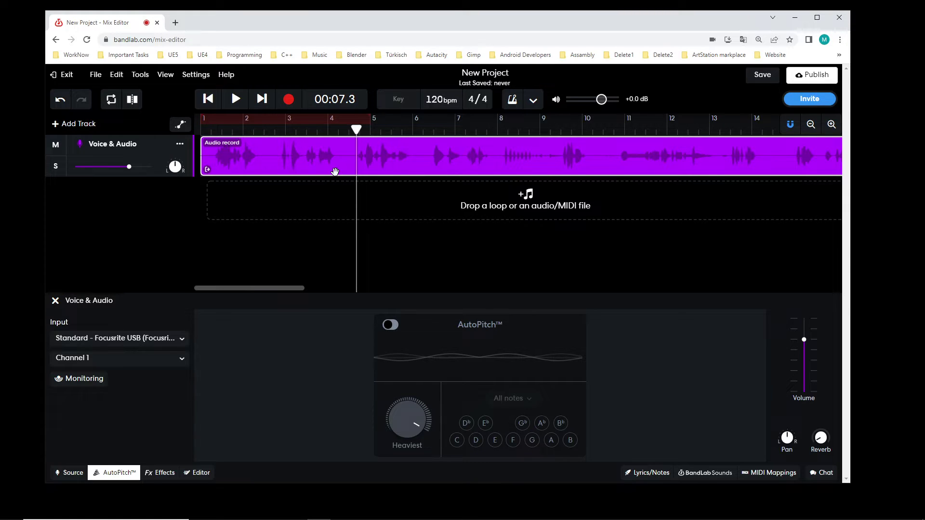
key(space)
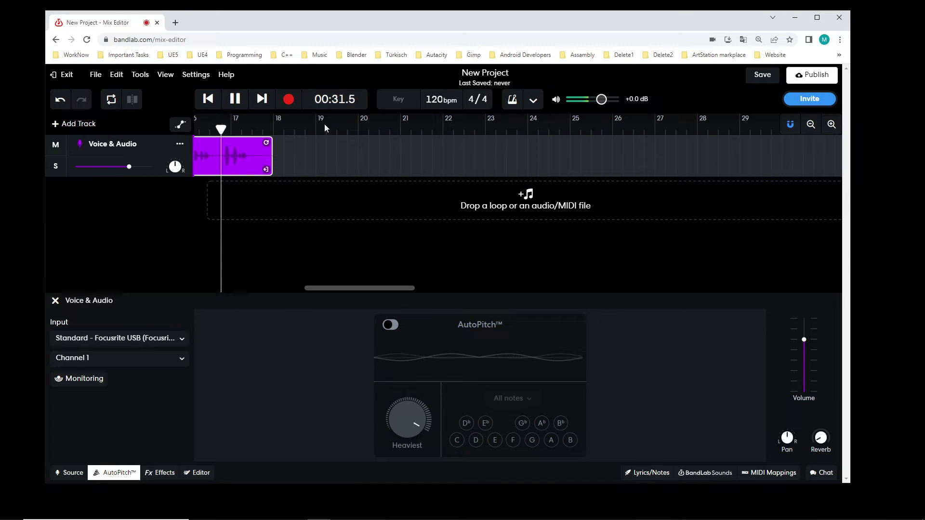
click(244, 103)
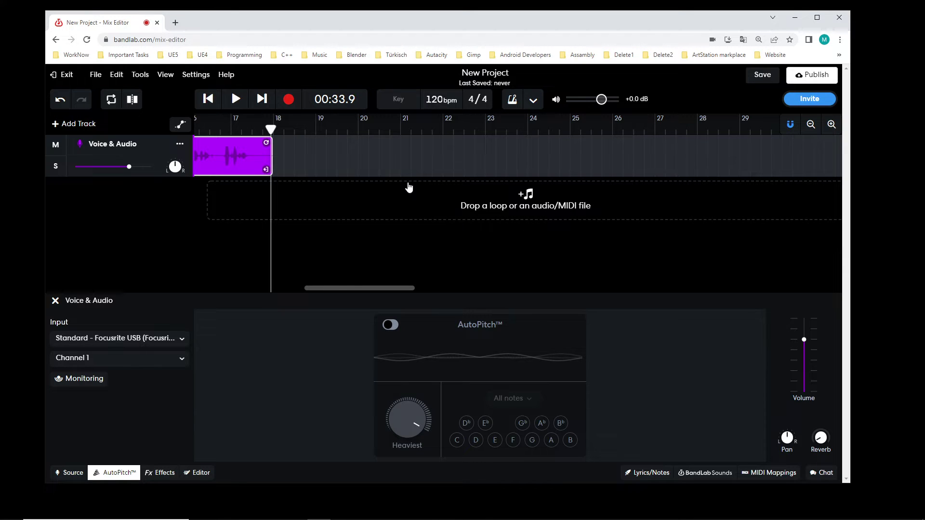
- Extend the loop region to the end of the recorded clip and maximize the browser window
drag(271, 128, 137, 131)
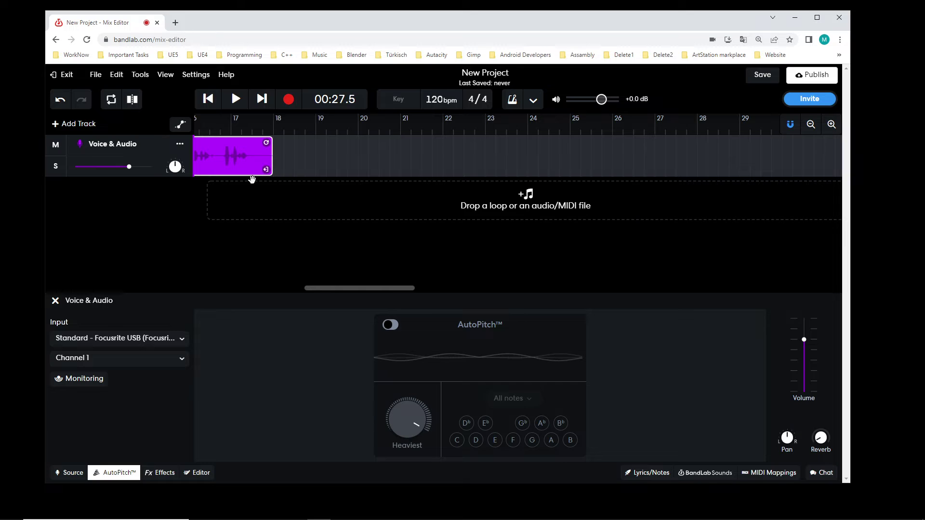
drag(351, 291, 241, 290)
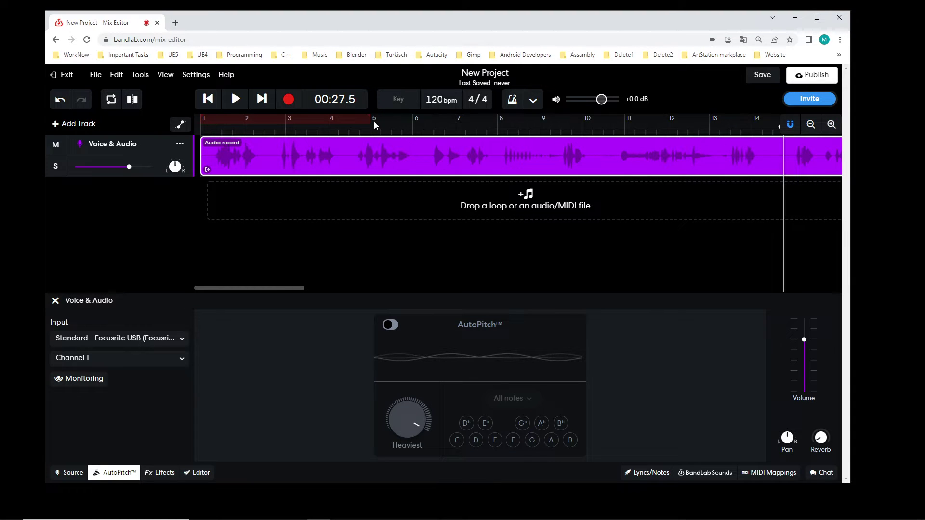
drag(374, 124, 730, 145)
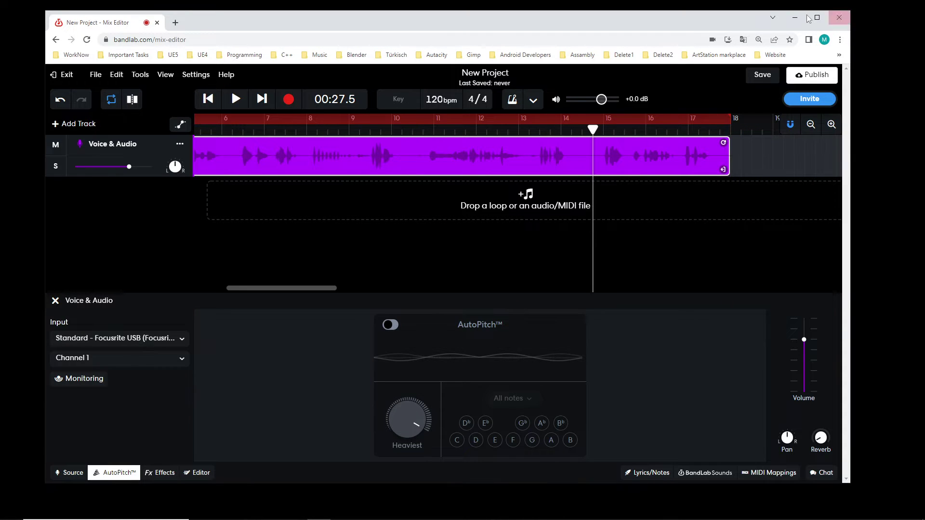
click(816, 17)
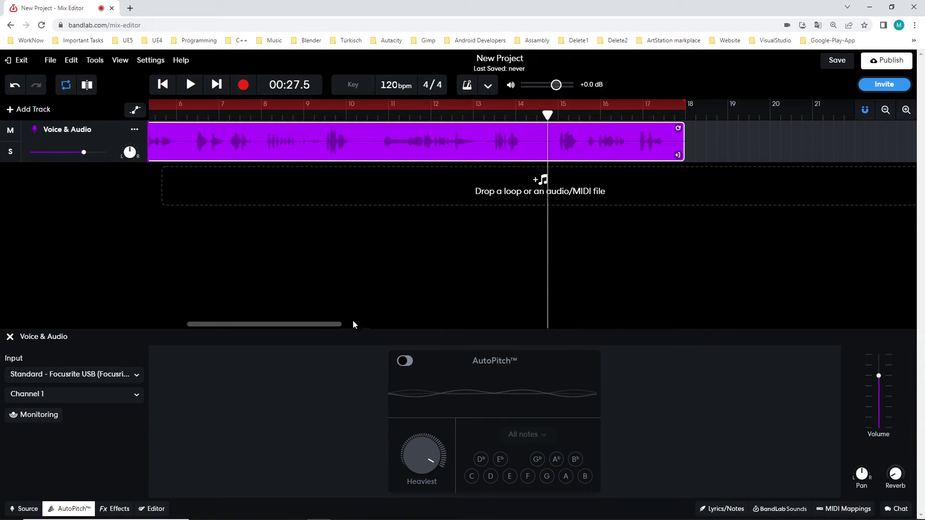
drag(315, 324, 257, 322)
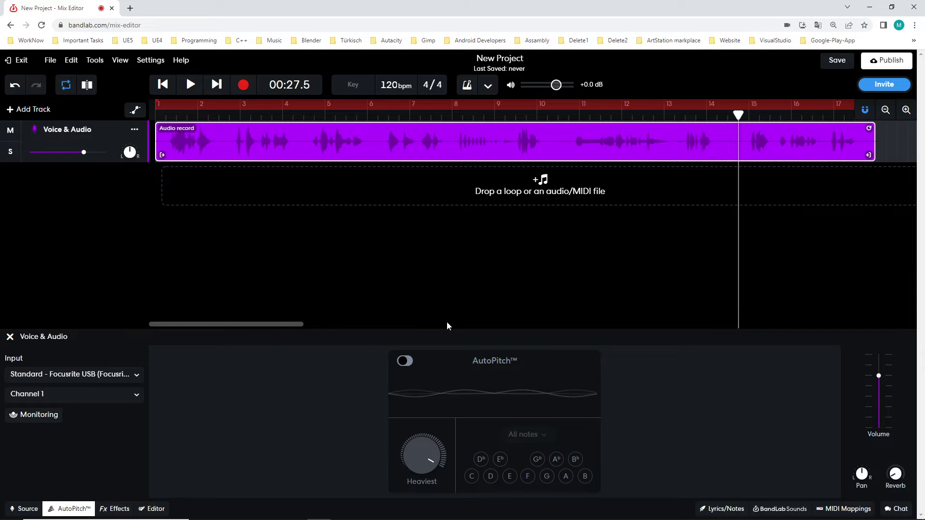
- Split the recording at 00:00.7 and 00:02.7, before and after the first spoken phrase
drag(738, 115, 155, 114)
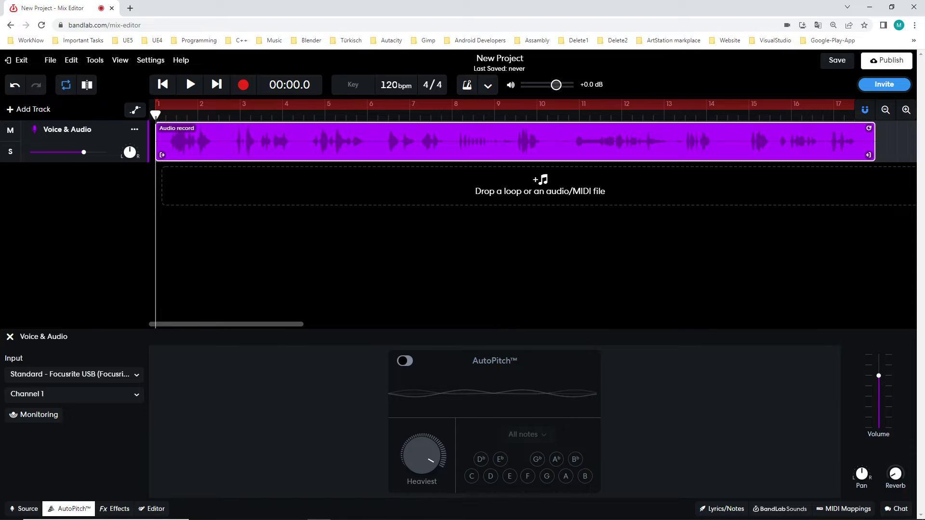
drag(155, 114, 168, 116)
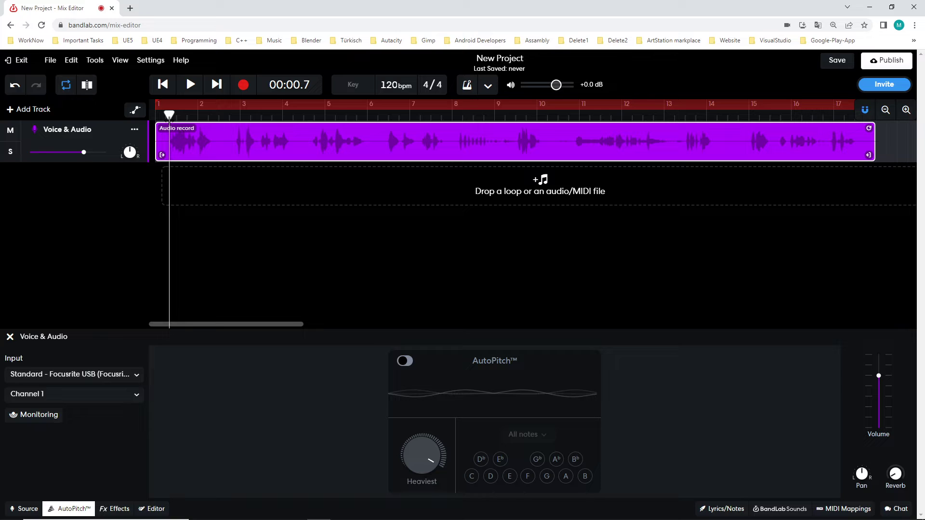
click(86, 85)
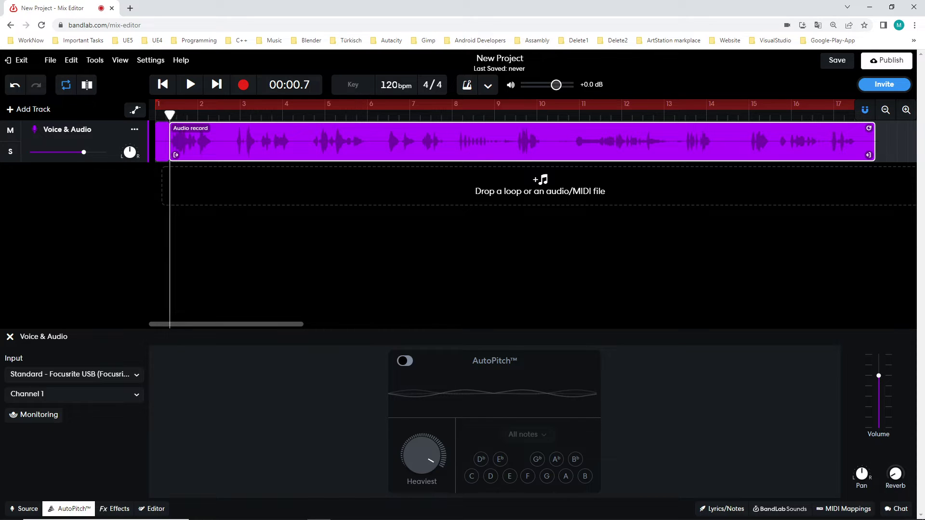
drag(169, 114, 211, 116)
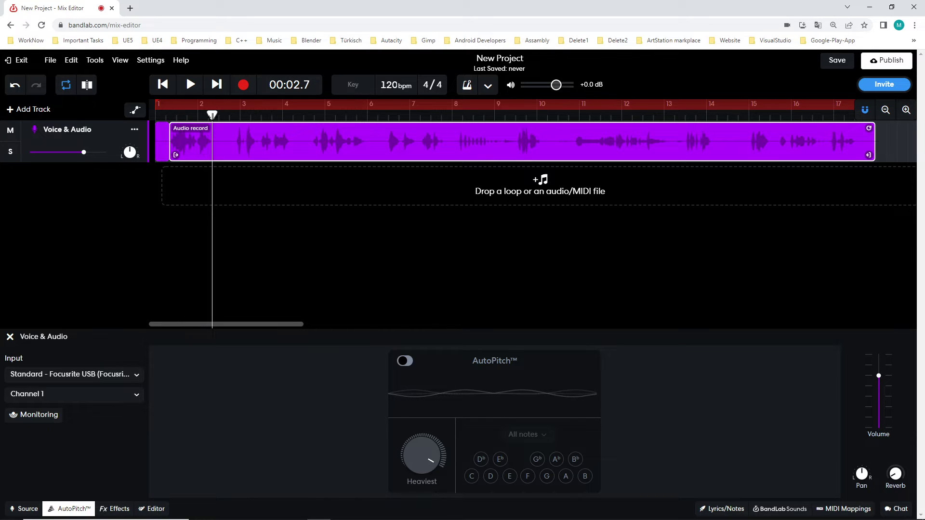
click(87, 85)
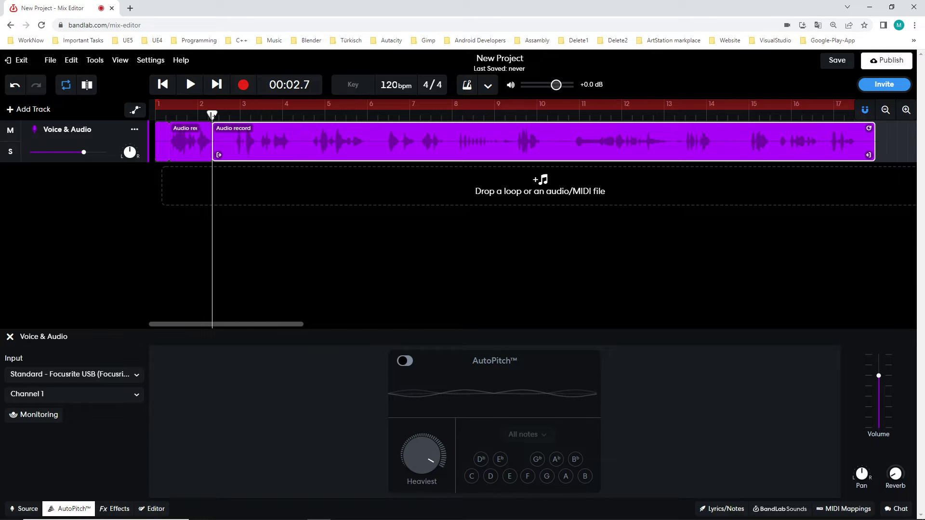
- Split the recording just before the second spoken phrase and at its end at 00:06.3
drag(211, 114, 289, 115)
click(87, 85)
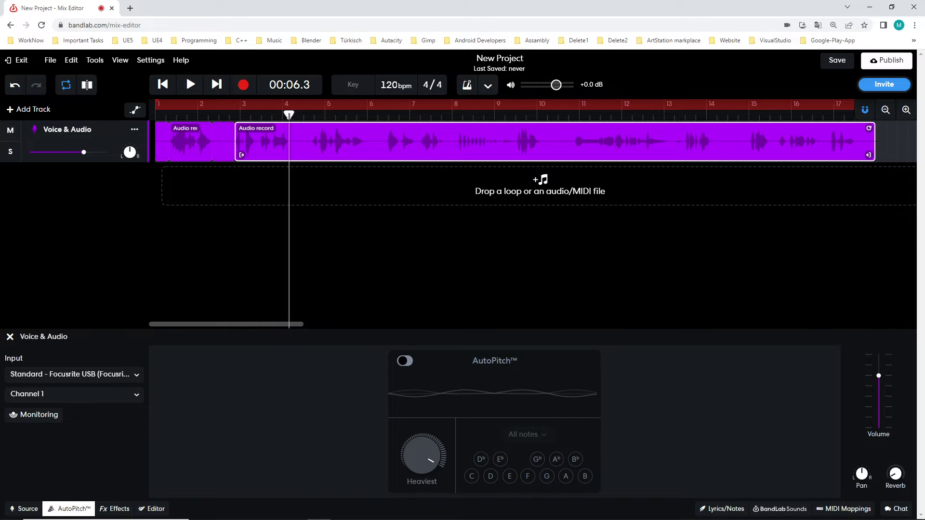
click(86, 85)
- Split the recording before and after the third and fourth spoken phrases, and at 00:14.2 where the fifth begins
drag(290, 114, 523, 114)
click(87, 86)
click(87, 85)
click(89, 86)
click(89, 86)
click(87, 85)
drag(515, 115, 455, 115)
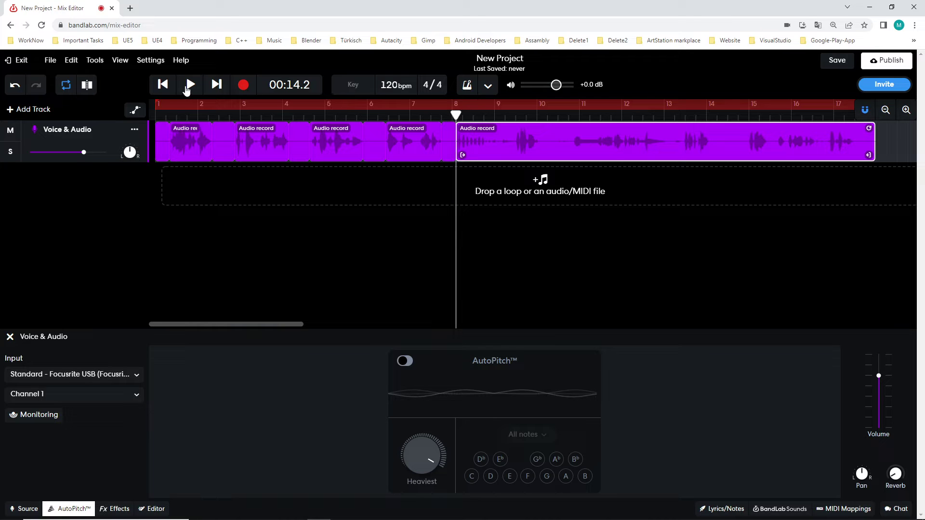
- Play the fifth phrase to find where it ends and split the recording at 00:16.0
click(187, 88)
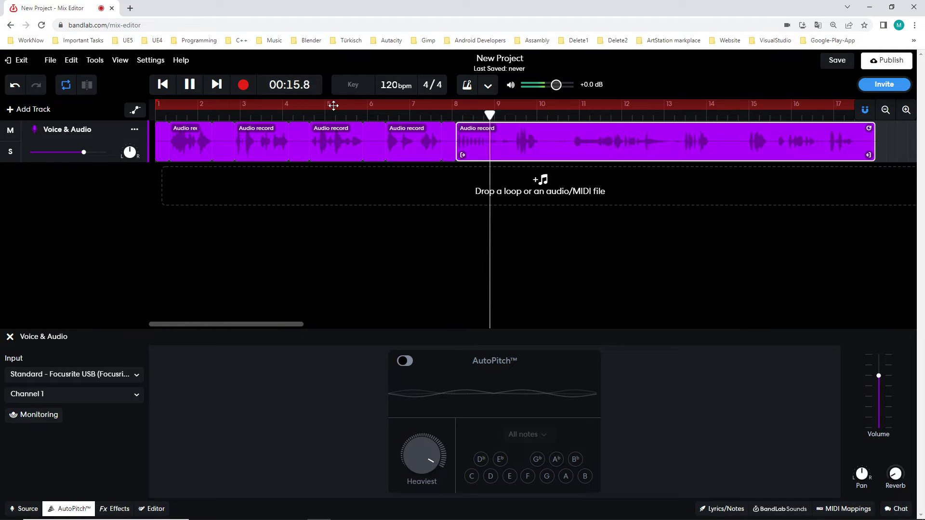
click(190, 85)
drag(539, 115, 495, 116)
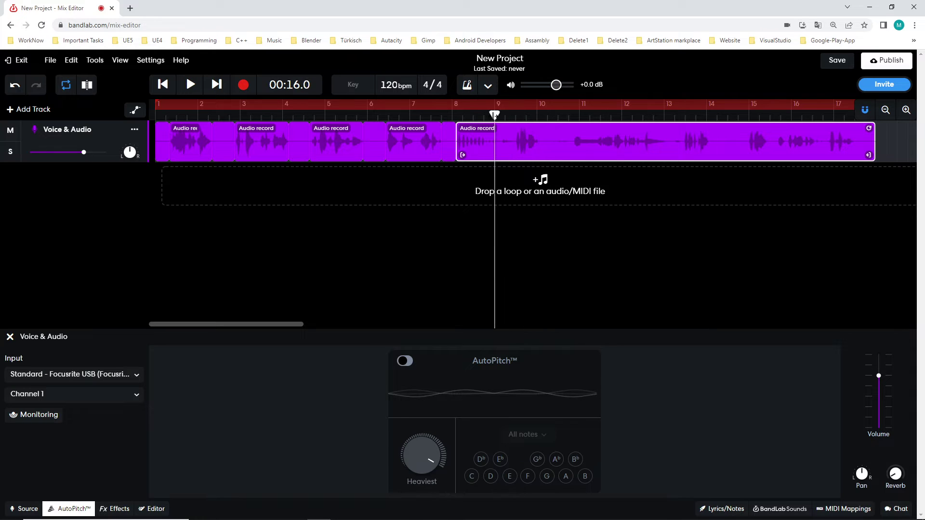
key(ctrl+e)
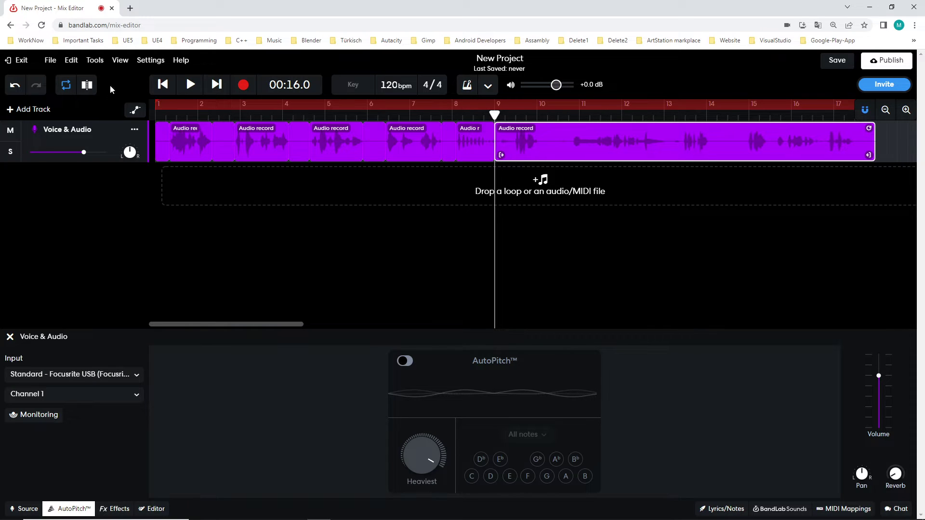
- Split the recording before and after the short phrase between bars 9 and 10, and at the start of the long phrase before bar 11
drag(494, 114, 657, 122)
click(87, 91)
click(88, 86)
click(87, 86)
- Play the end of the long phrase after bar 11 and split the recording at 00:24.0
click(191, 85)
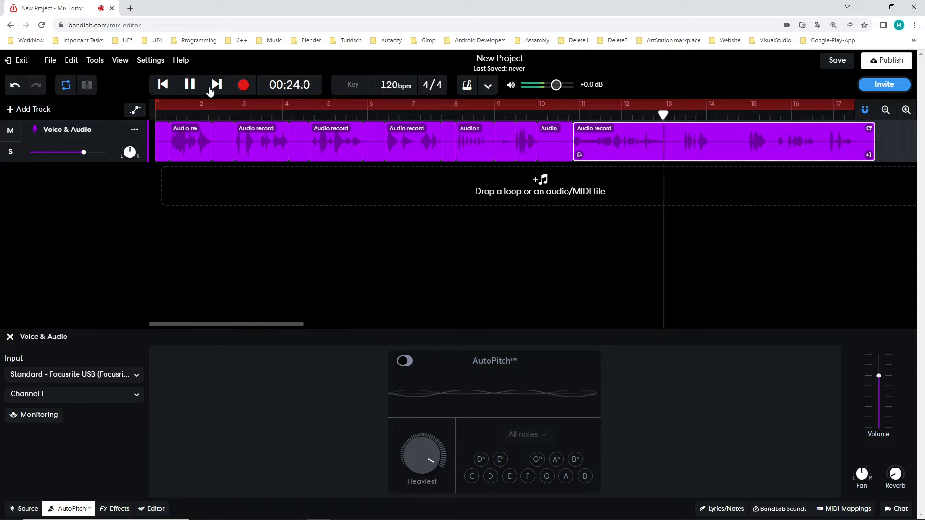
click(191, 86)
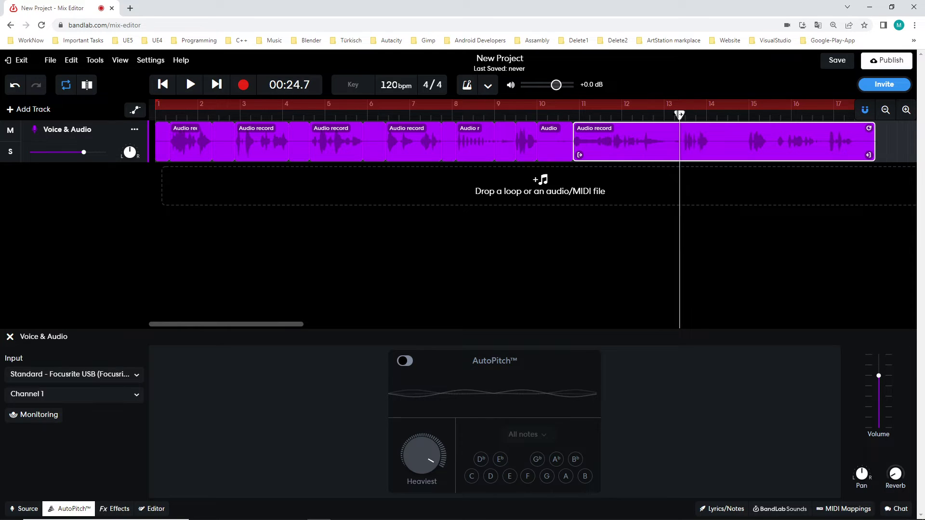
drag(679, 114, 664, 115)
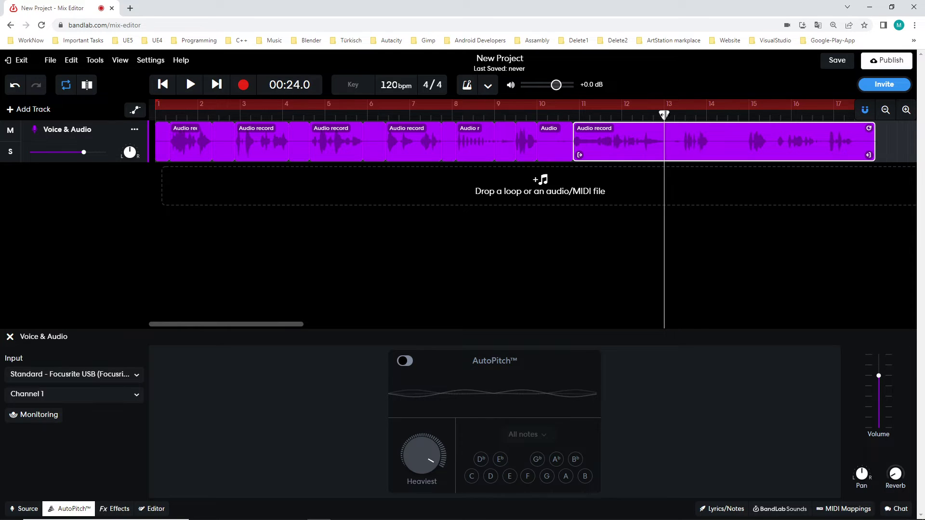
click(92, 86)
- Split the recording at 00:24.9, 00:26.0 and 00:27.9, around the short phrase near bar 14 and at the next phrase's start
drag(663, 115, 682, 115)
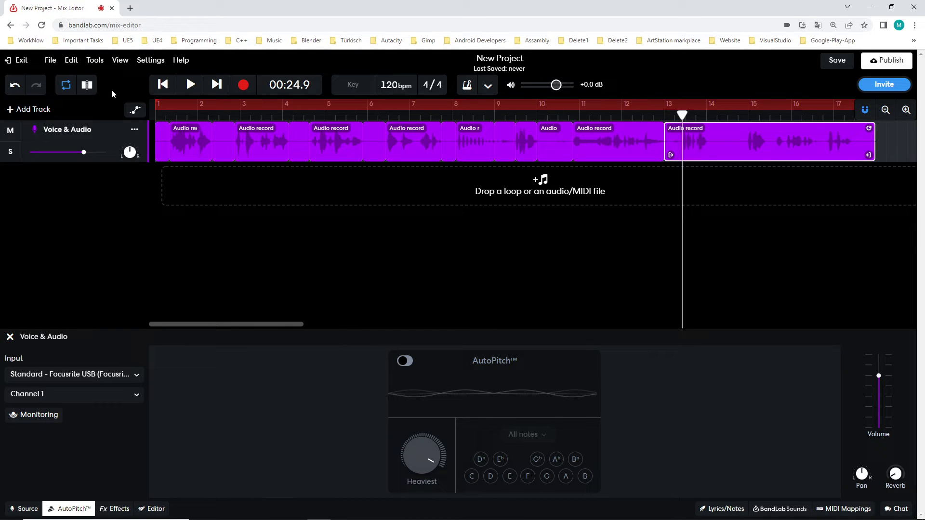
click(87, 87)
drag(682, 115, 706, 115)
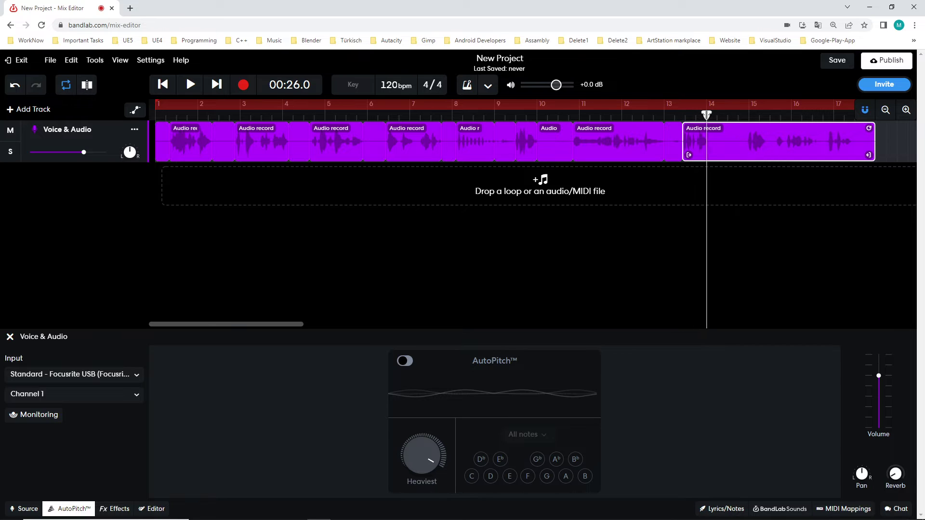
click(88, 86)
drag(706, 115, 746, 115)
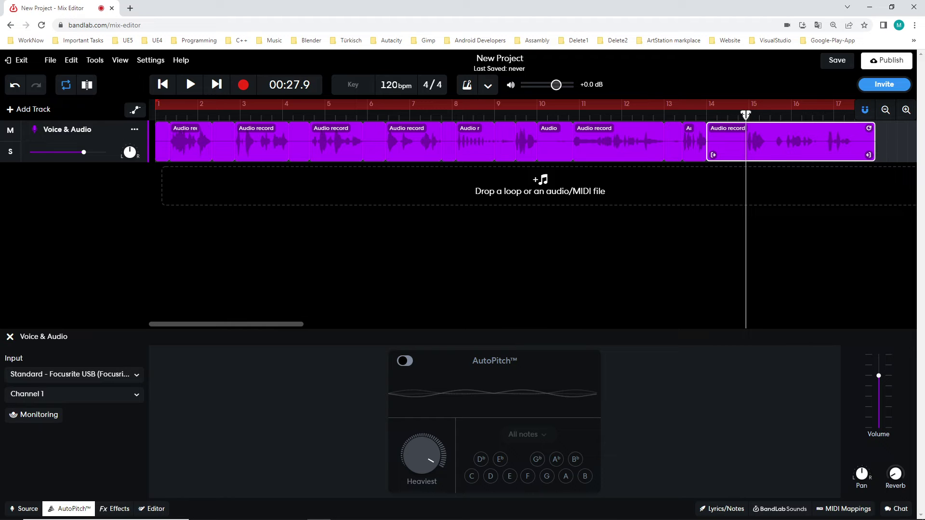
click(87, 88)
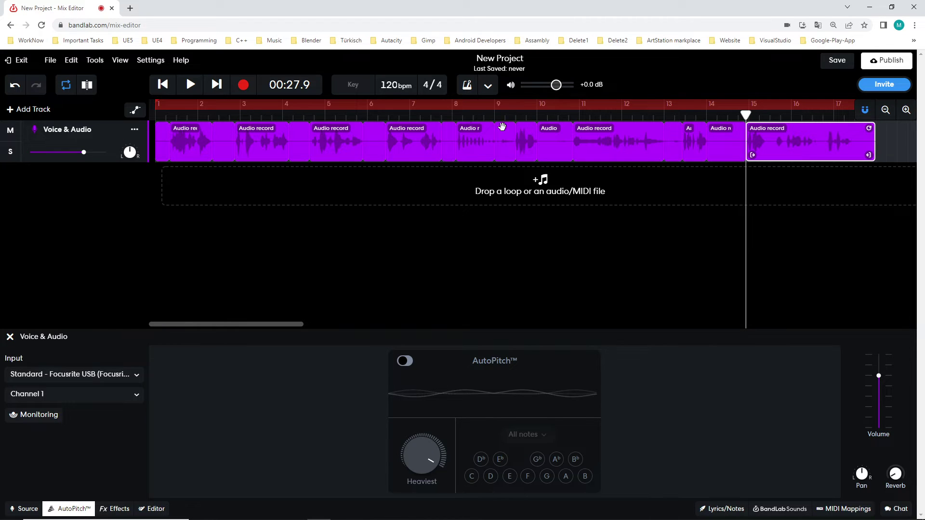
- Play the phrase after bar 15 to find where it ends and split the recording at 00:31.0
key(space)
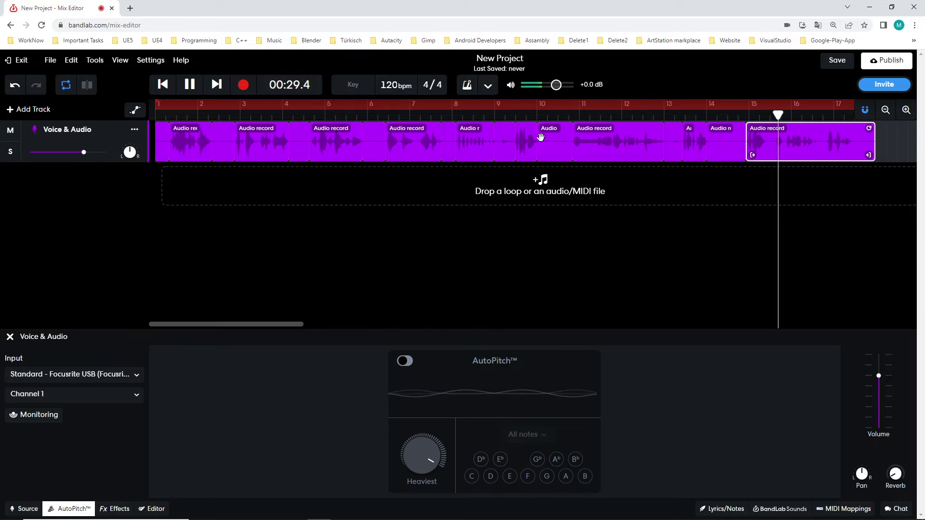
key(space)
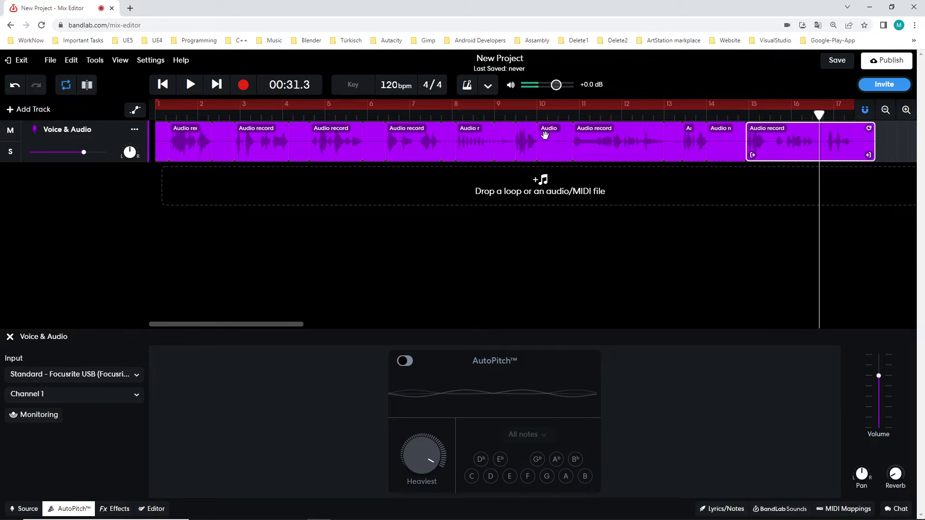
drag(819, 115, 812, 115)
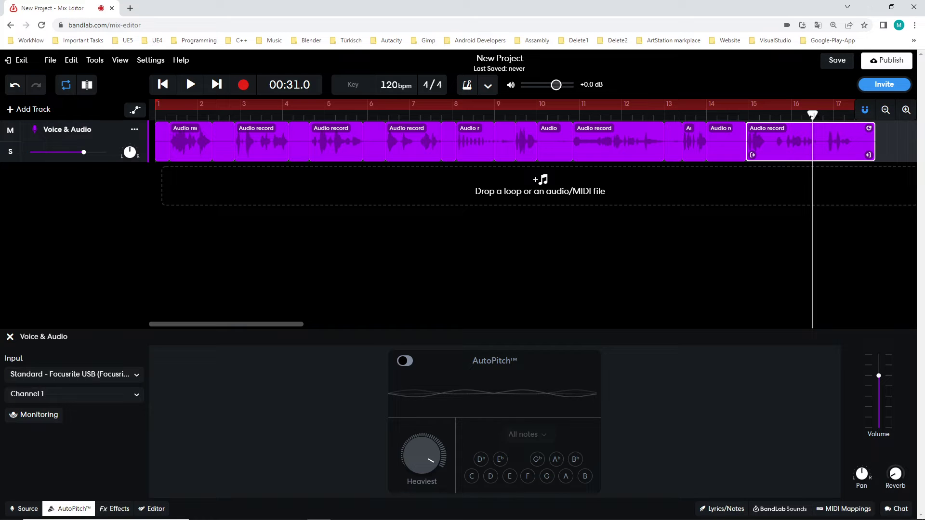
click(88, 85)
- Split the recording at 00:31.7 and 00:32.8, around the last short phrase near bar 17
drag(812, 115, 826, 115)
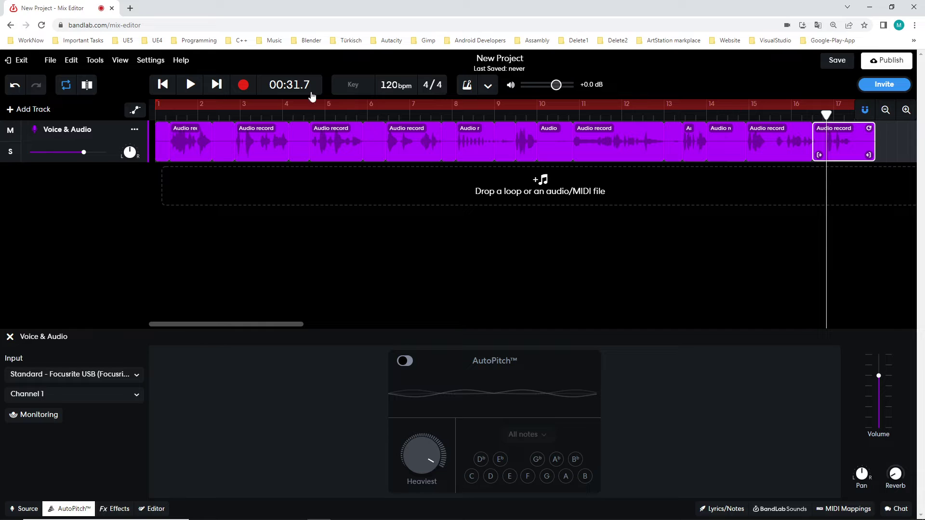
click(88, 85)
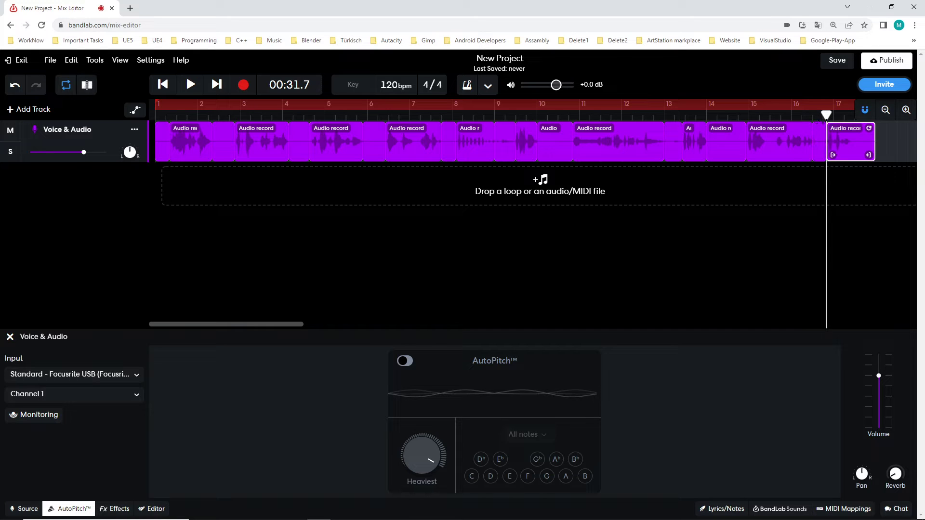
drag(826, 115, 850, 114)
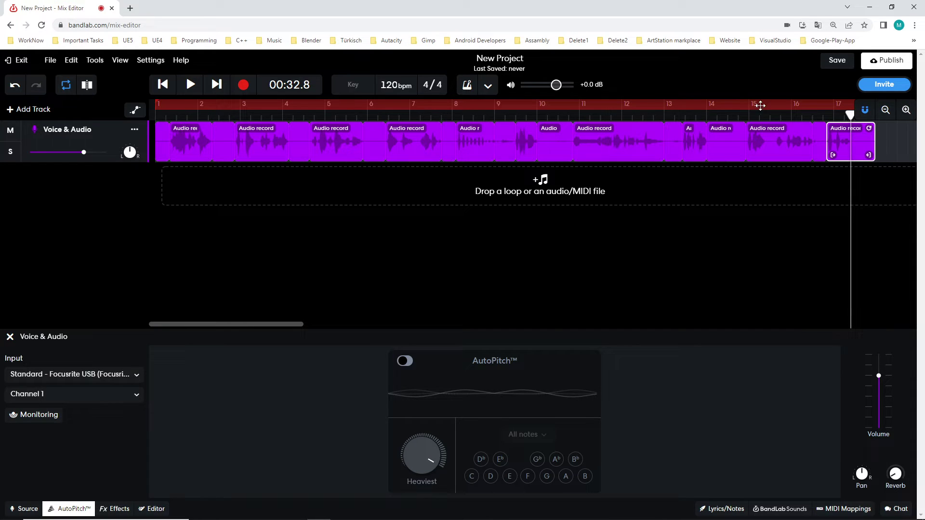
click(87, 84)
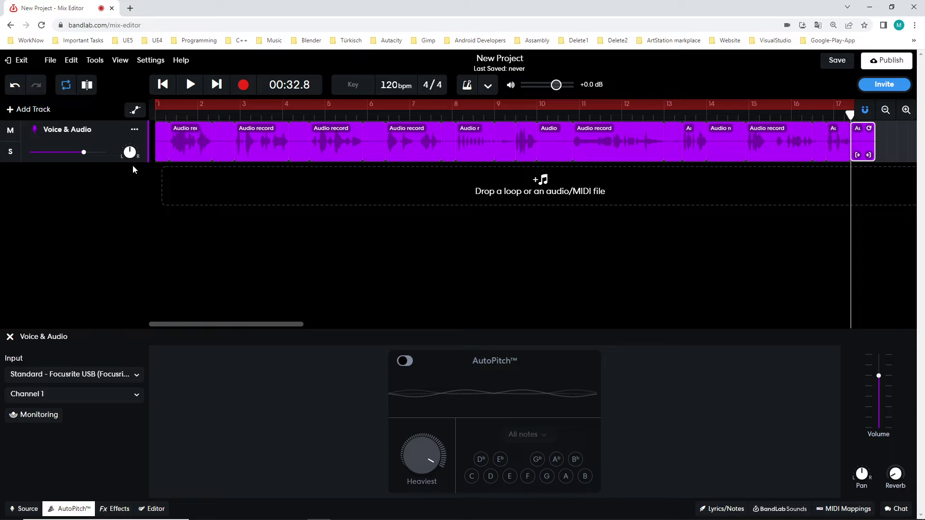
- Delete the silent clip before the first phrase and the silent clips between the phrases up to bar 8
click(159, 147)
key(Delete)
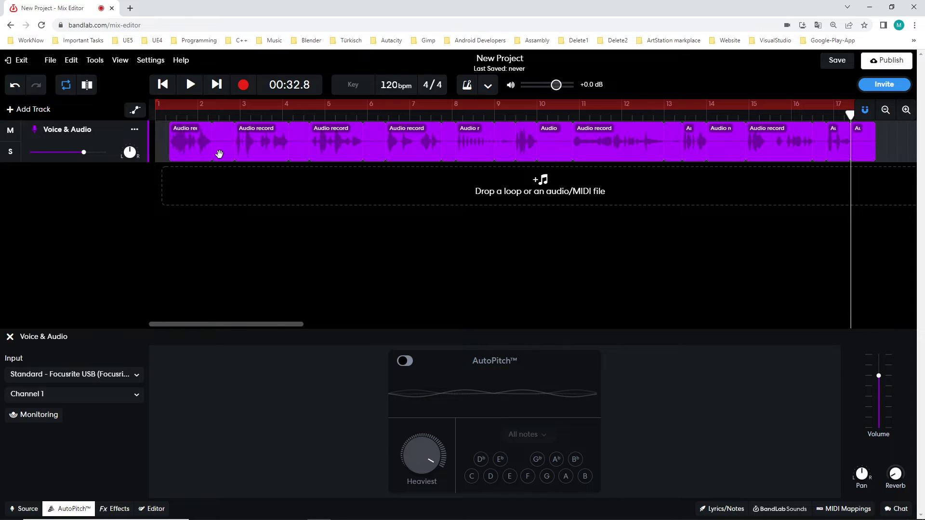
click(223, 153)
key(Delete)
click(293, 148)
key(Delete)
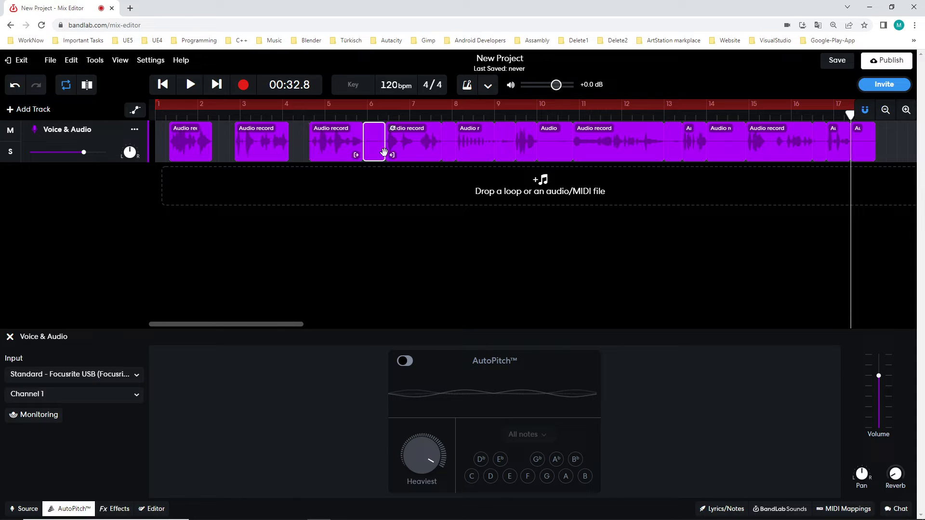
key(Delete)
click(452, 146)
key(Delete)
- Delete the remaining silent clips between the phrases from bar 9 onward and the one after the last phrase
click(504, 148)
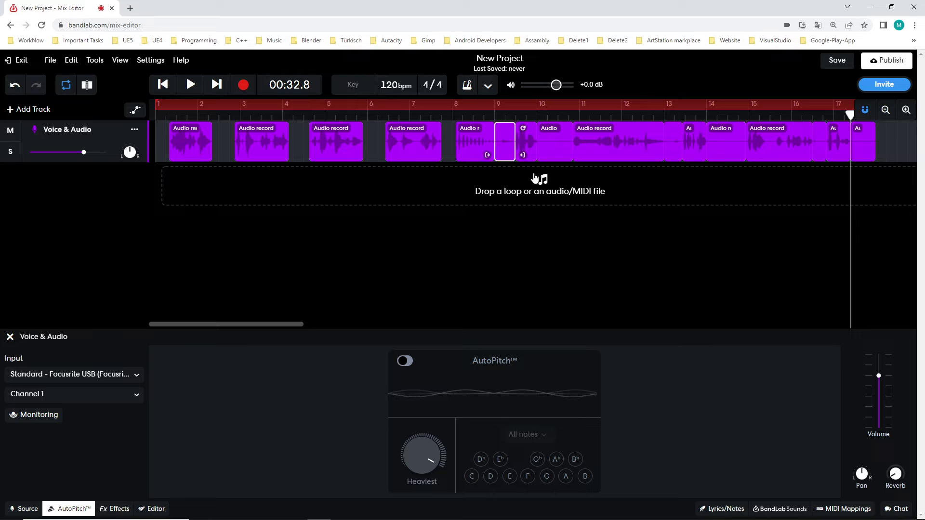
key(Delete)
click(559, 157)
key(Delete)
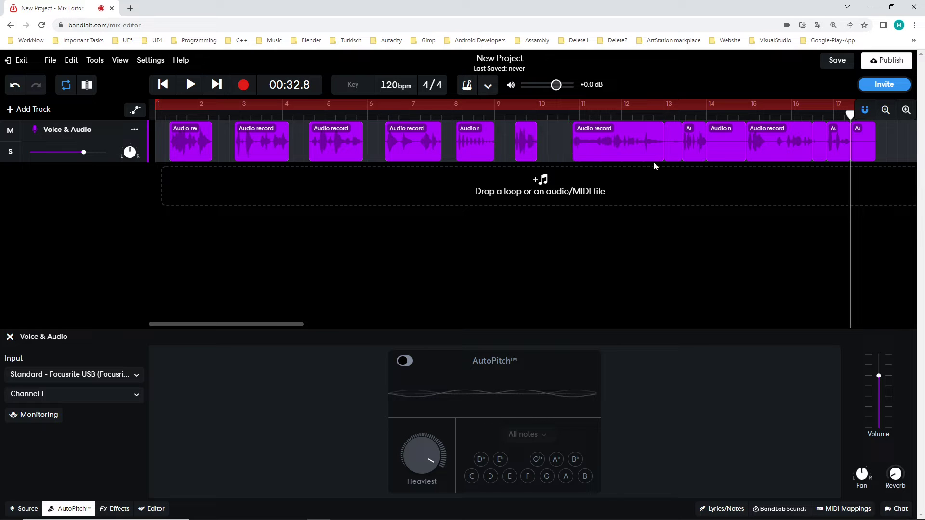
click(674, 151)
key(Delete)
click(723, 151)
key(Delete)
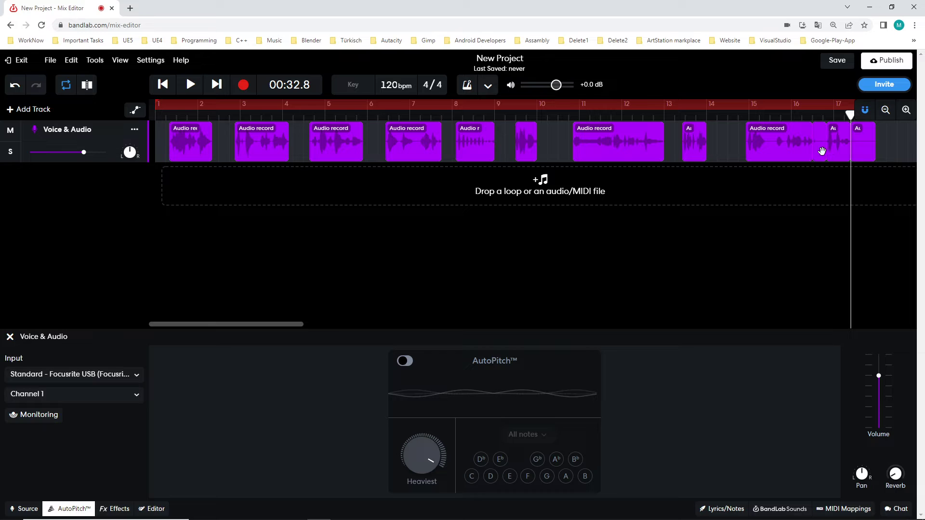
click(822, 151)
key(Delete)
click(852, 159)
key(Delete)
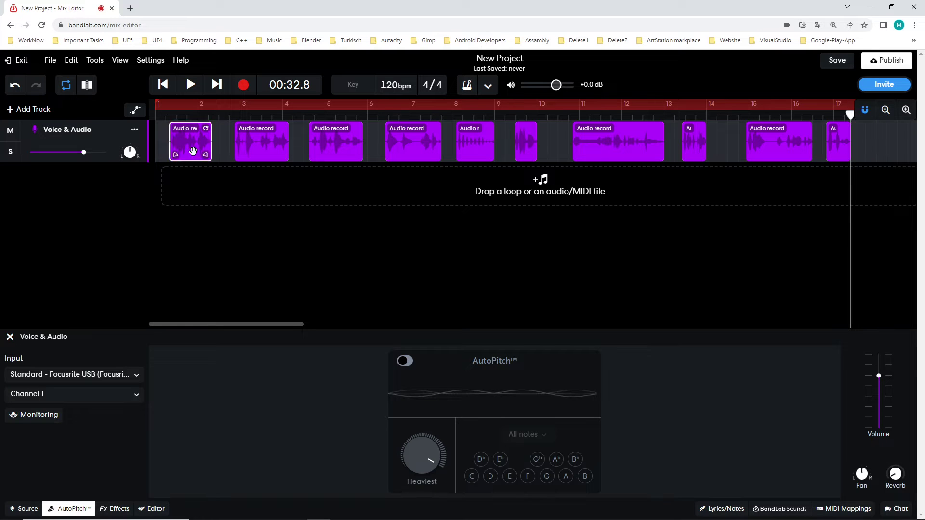
- Move the first four phrase clips earlier so they sit back to back from the start of bar 1
drag(190, 149, 176, 149)
drag(265, 151, 341, 145)
click(277, 147)
click(337, 146)
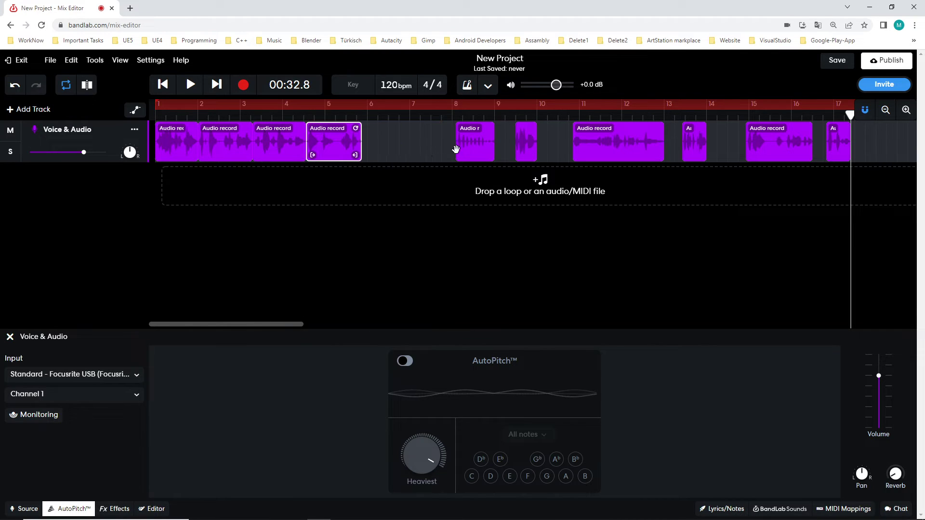
- Move the remaining six phrase clips earlier, closing every gap so they follow the fourth clip end to end
drag(457, 147, 386, 146)
drag(528, 151, 413, 146)
click(603, 148)
drag(603, 148, 453, 148)
drag(692, 147, 524, 150)
drag(761, 147, 558, 148)
drag(838, 147, 616, 153)
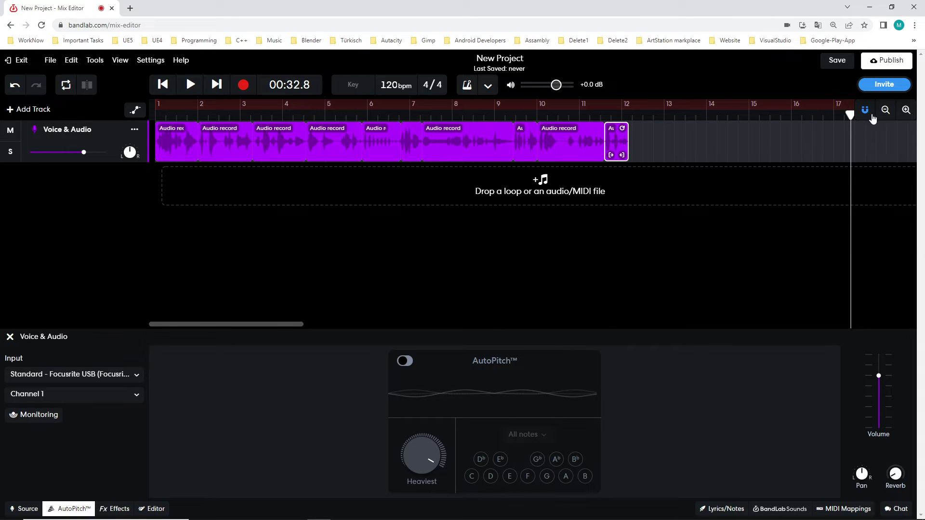
- Turn looping back on and shorten the loop region to end just after bar 12, by the last clip's end
click(685, 109)
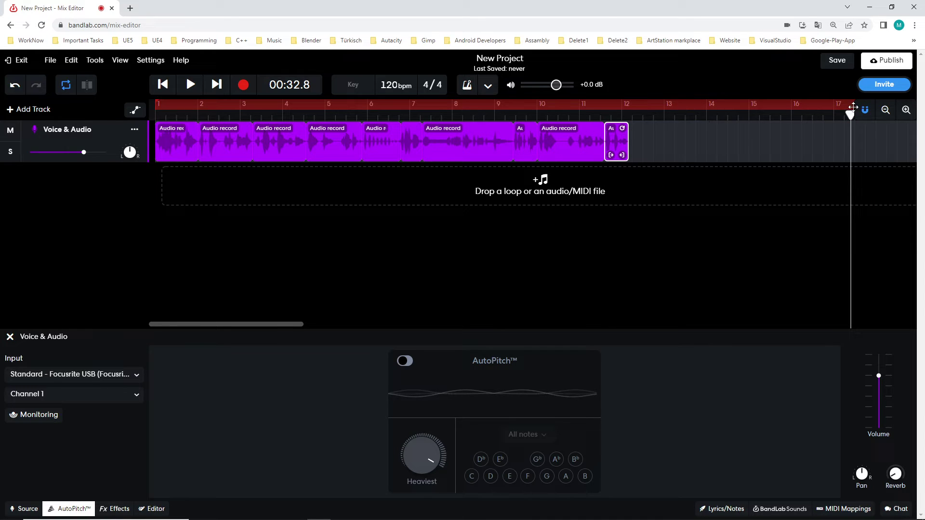
drag(849, 114, 827, 114)
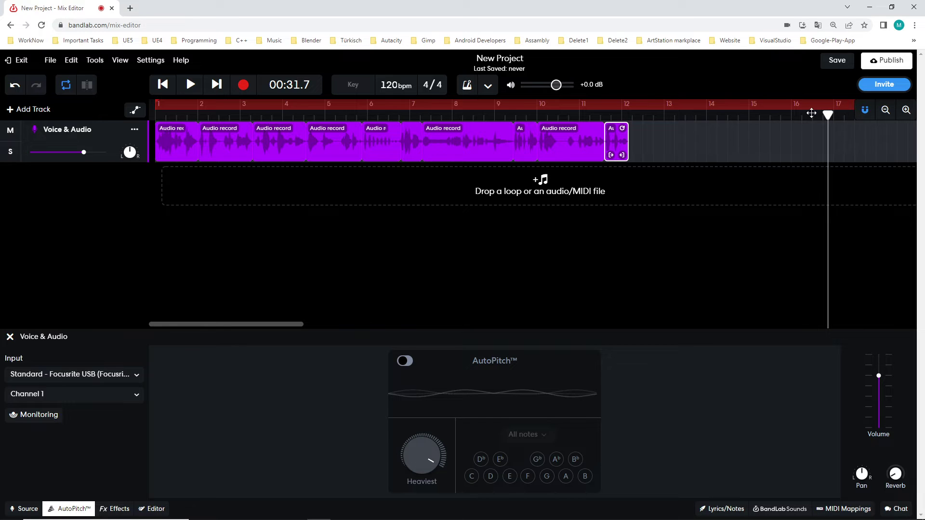
drag(272, 323, 339, 322)
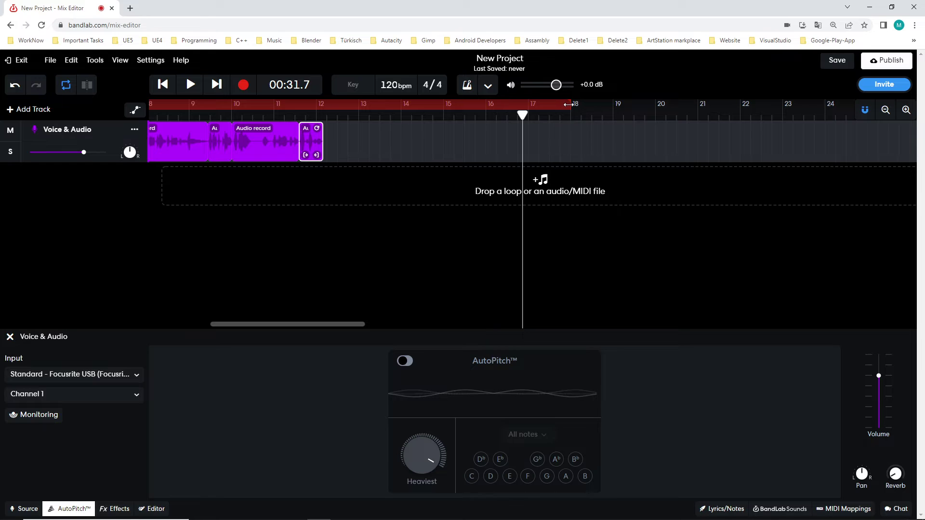
drag(568, 104, 321, 110)
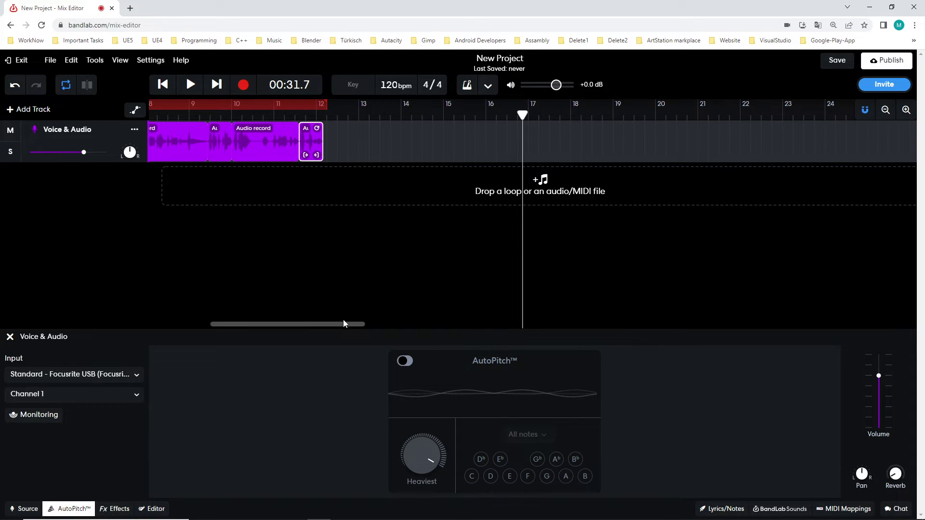
drag(341, 324, 258, 323)
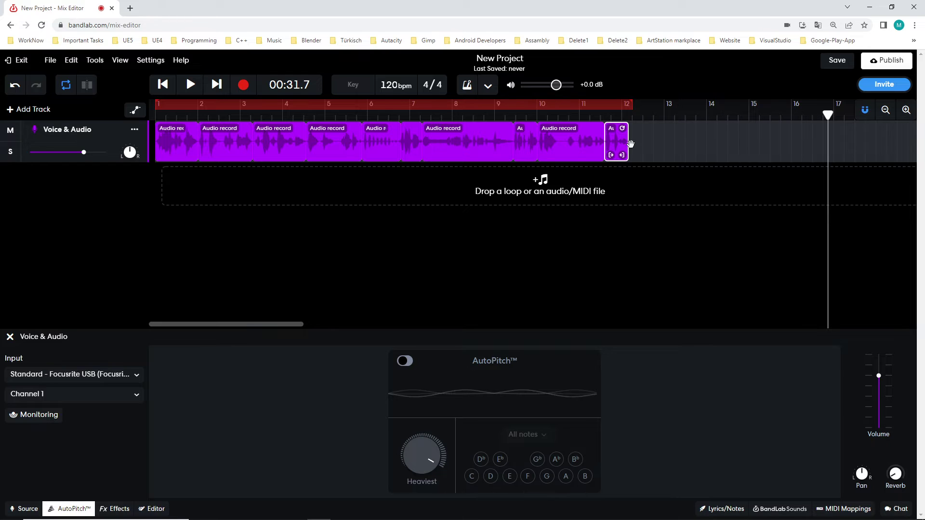
- Play the joined recording from 00:00.0, lower the Voice & Audio track's reverb to a light amount while listening, and stop playback
drag(827, 115, 155, 115)
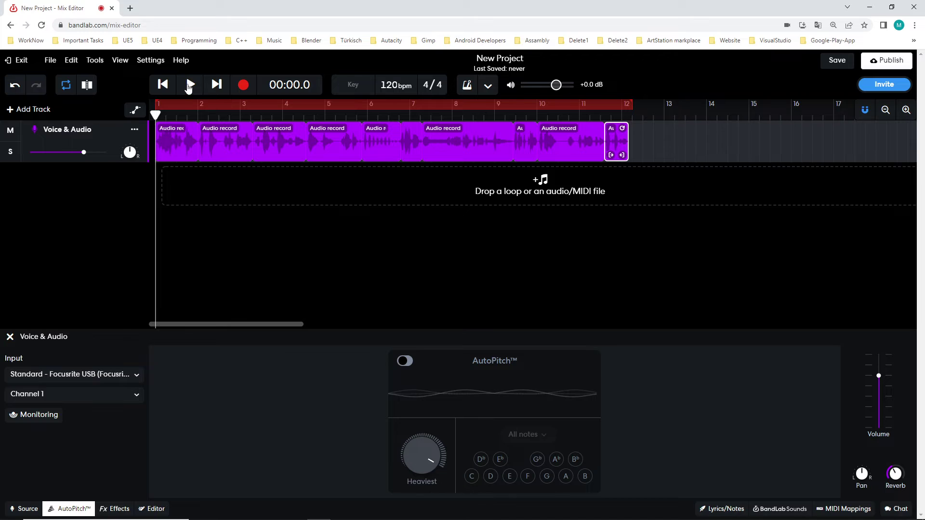
click(189, 86)
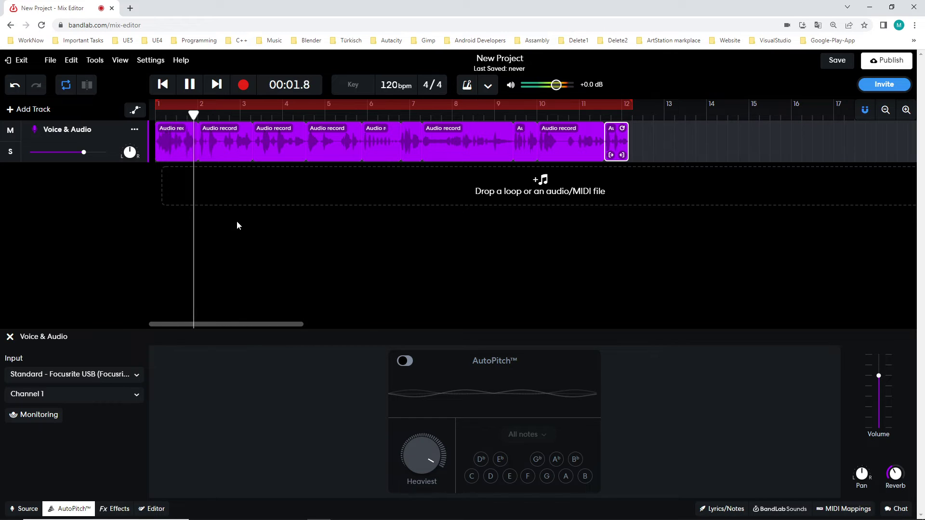
mouse_move(892, 479)
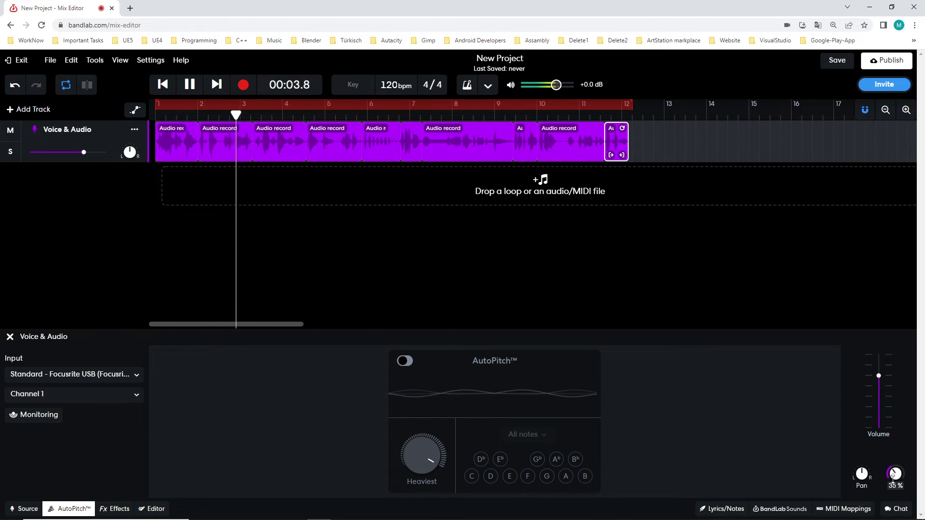
drag(892, 478, 885, 483)
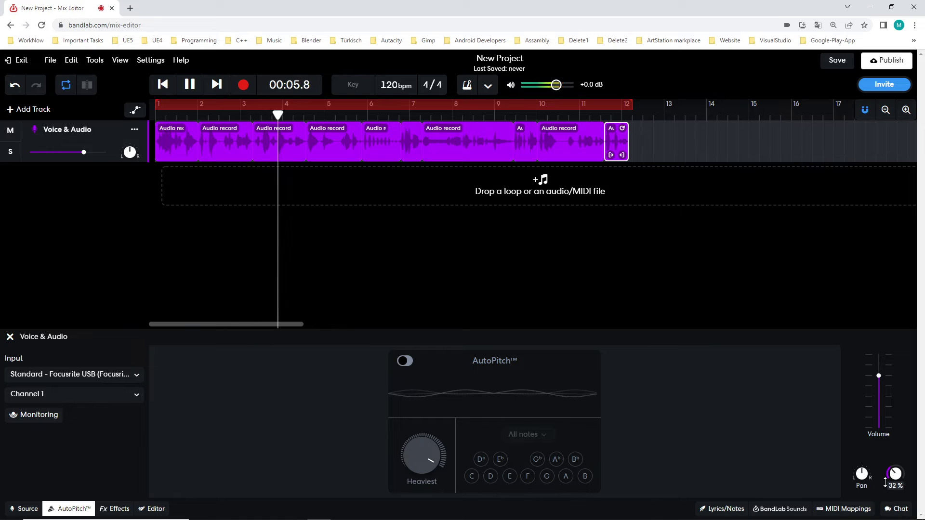
mouse_move(885, 483)
mouse_down()
mouse_move(884, 515)
mouse_move(899, 472)
mouse_move(890, 498)
mouse_move(889, 487)
mouse_up()
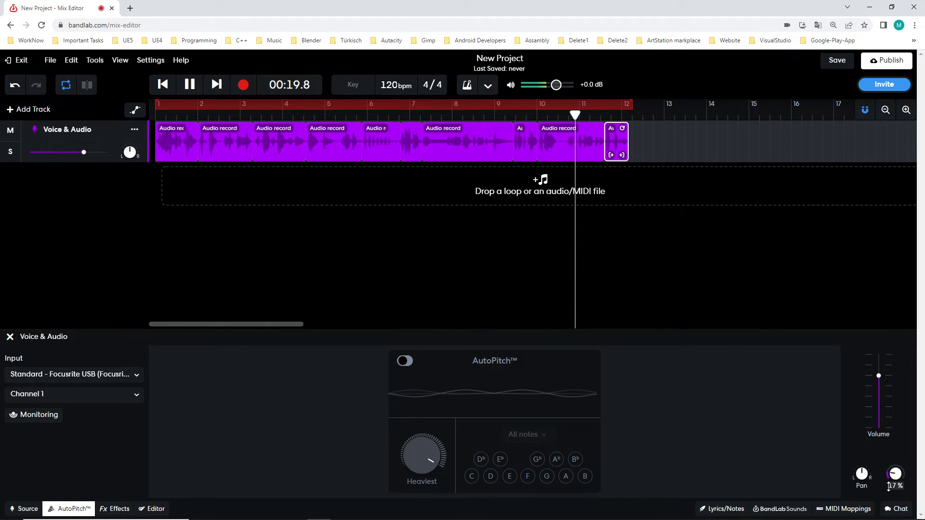
drag(889, 487, 884, 492)
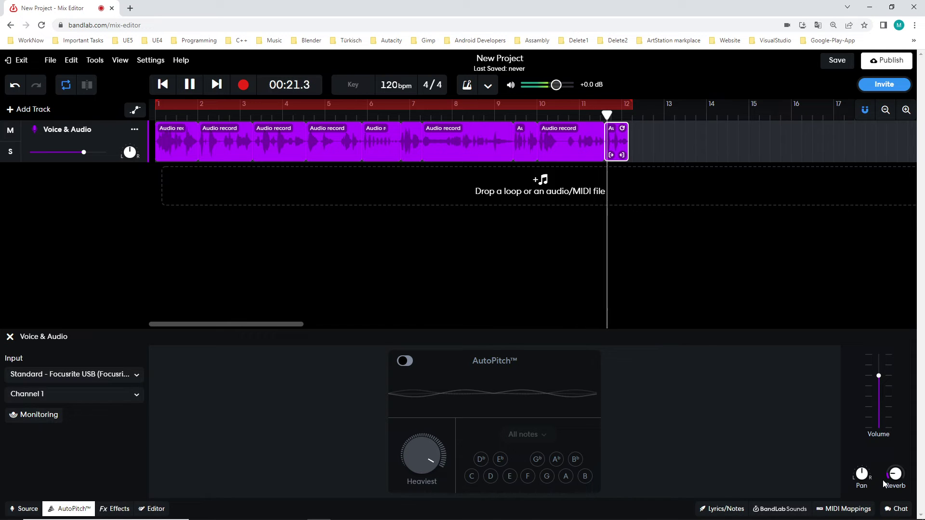
key(space)
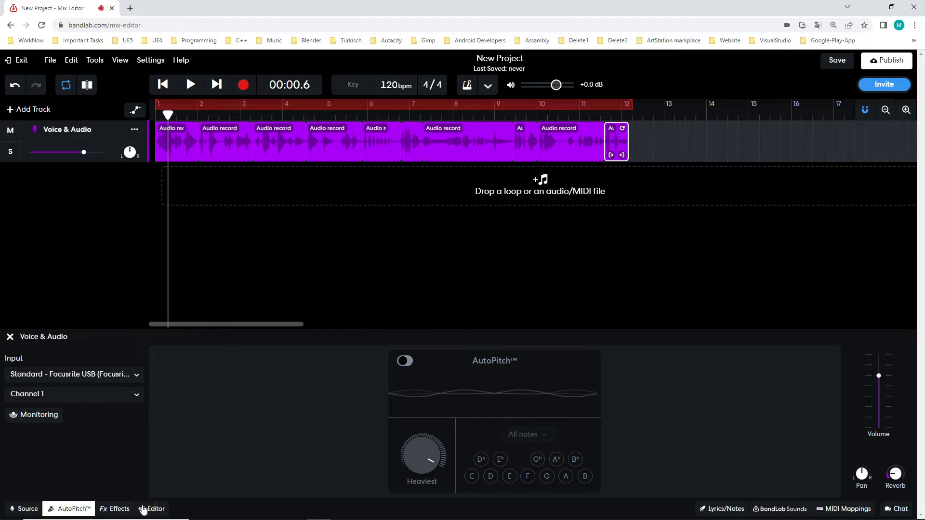
- Browse the effects available for the Voice & Audio track, from Recommended to Modulation, and close the list without adding any
click(113, 511)
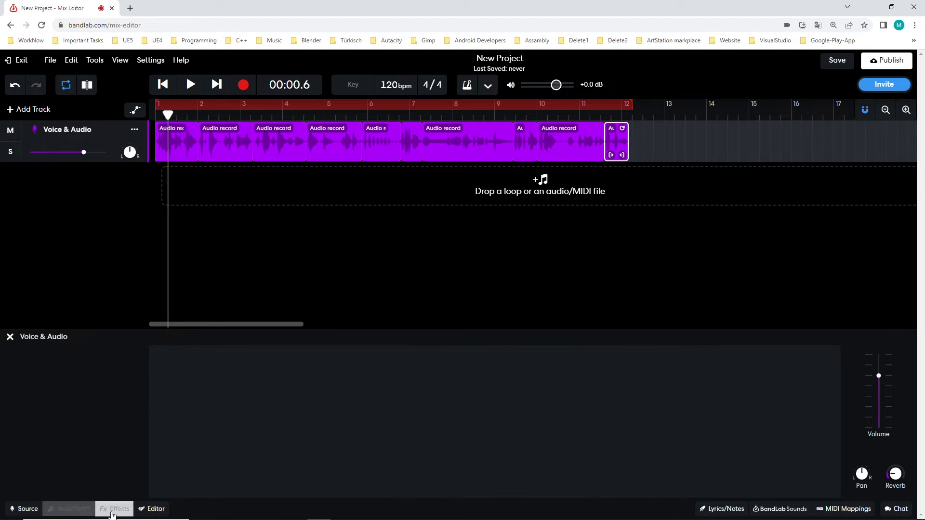
click(216, 424)
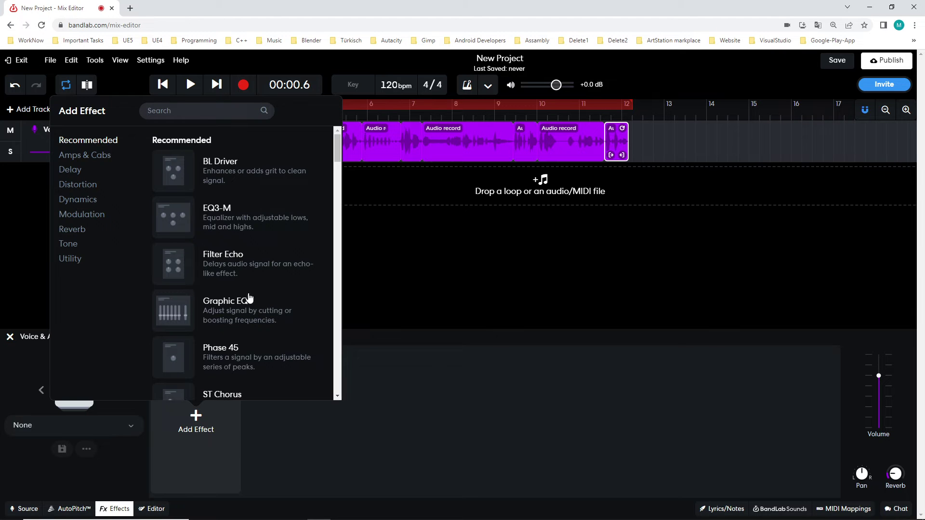
scroll(236, 255, down, 15)
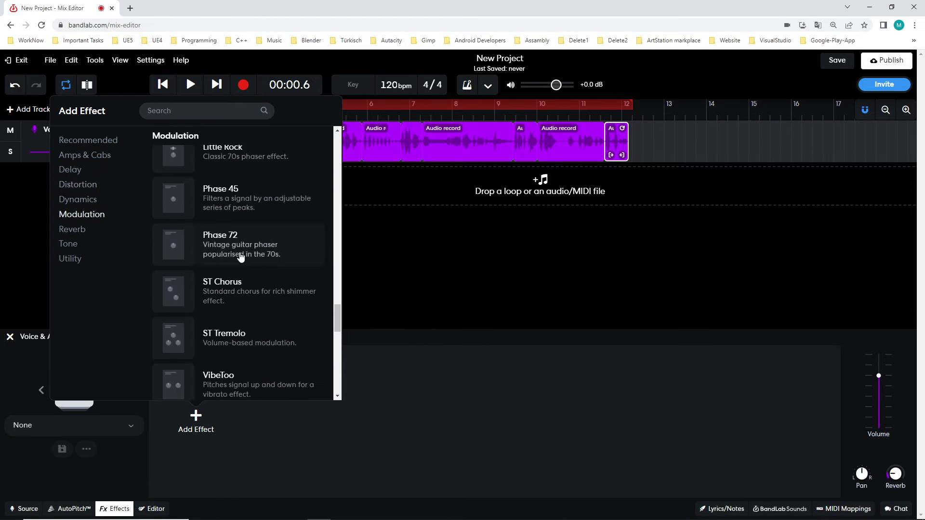
scroll(241, 257, down, 5)
scroll(267, 262, up, 12)
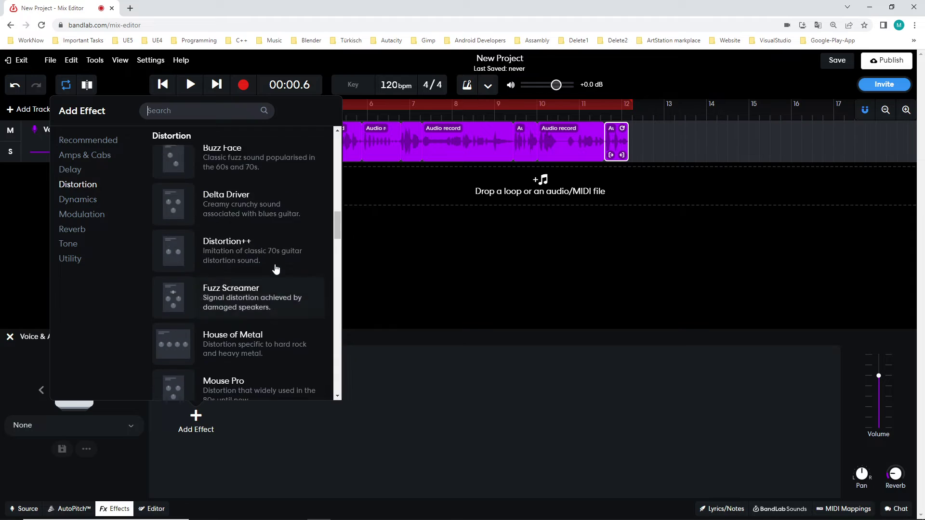
scroll(275, 269, up, 15)
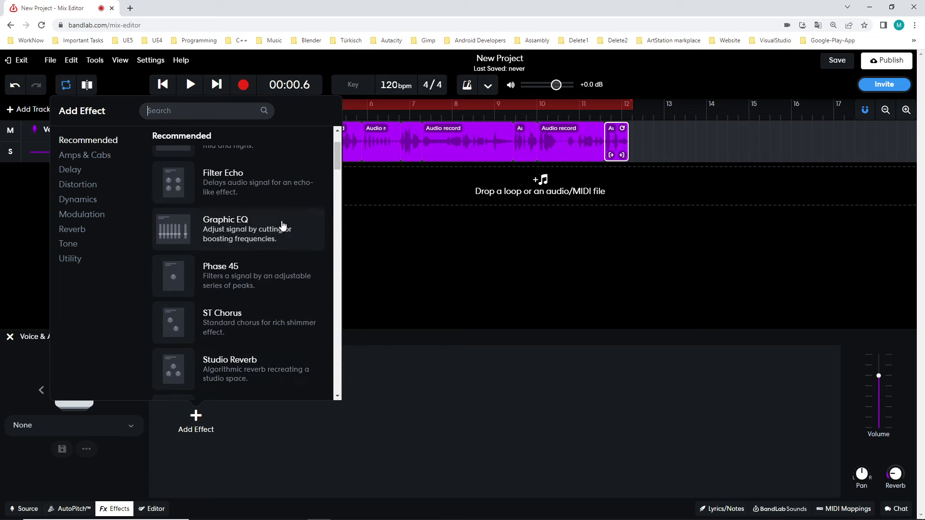
scroll(281, 225, up, 2)
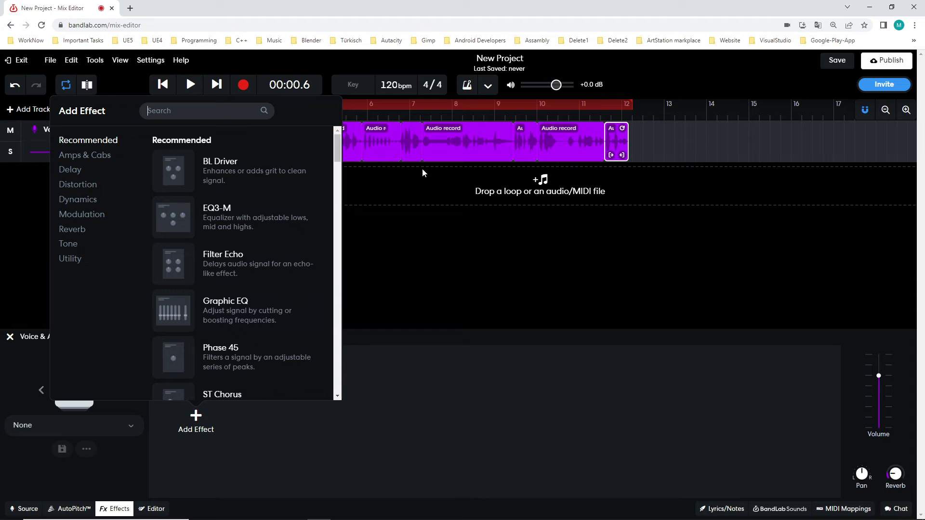
scroll(273, 280, down, 13)
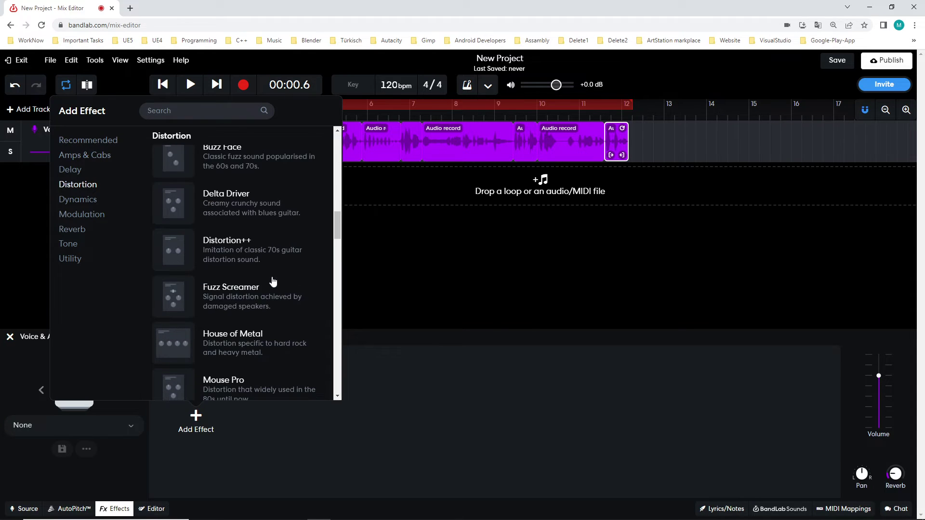
click(479, 446)
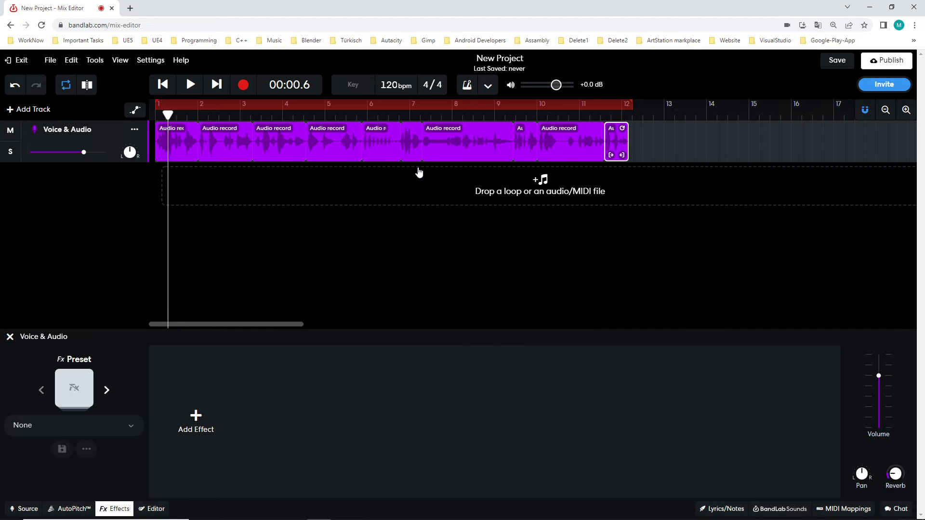
- Save the new project and request a download of its individual tracks
click(837, 60)
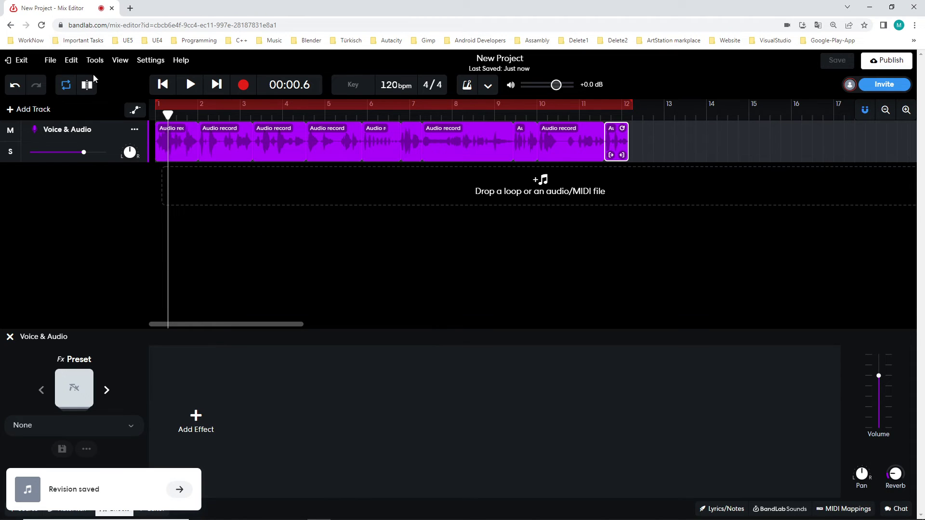
click(50, 62)
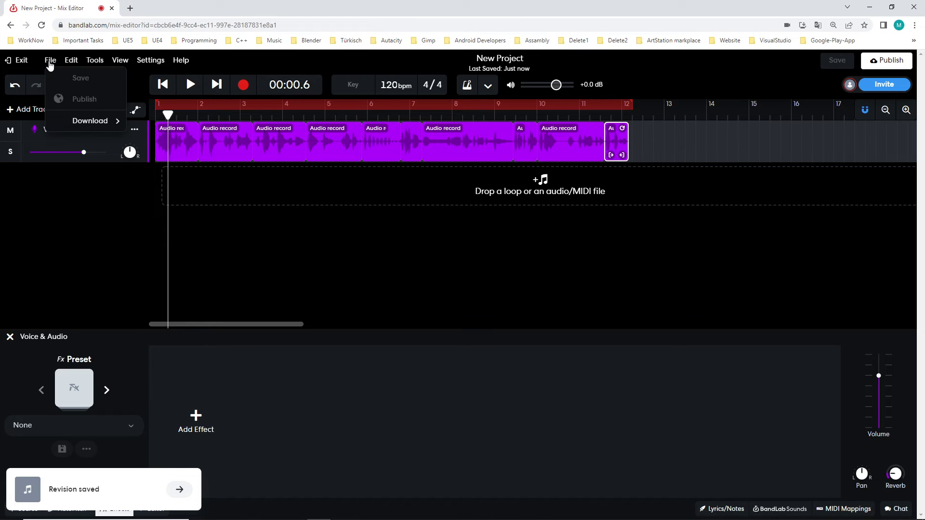
mouse_move(93, 121)
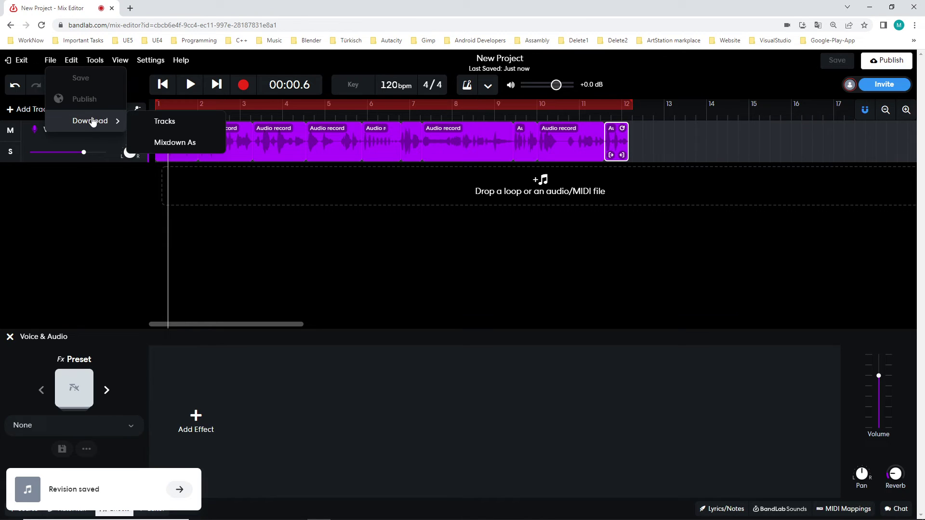
click(187, 129)
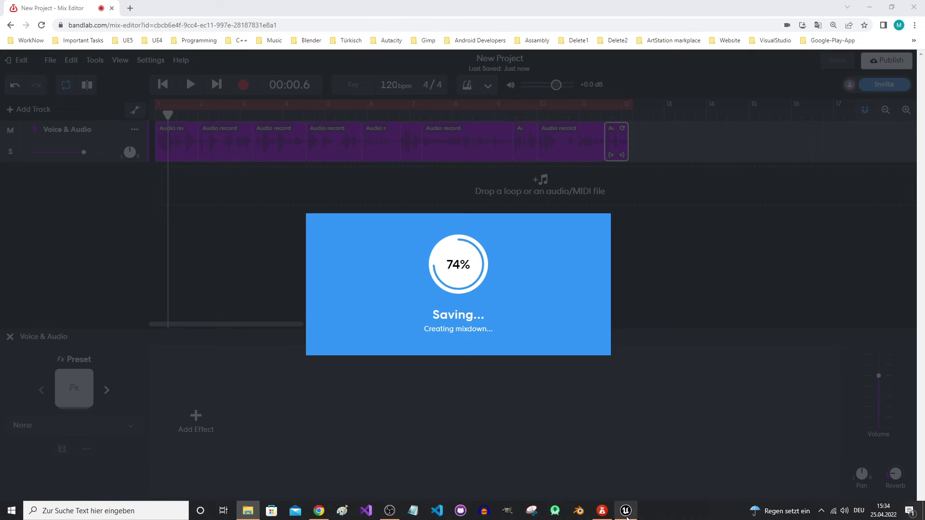
- Switch to Unreal Editor, dock the content browser, show the _GameYT Audio folder and make the browser area taller
click(626, 511)
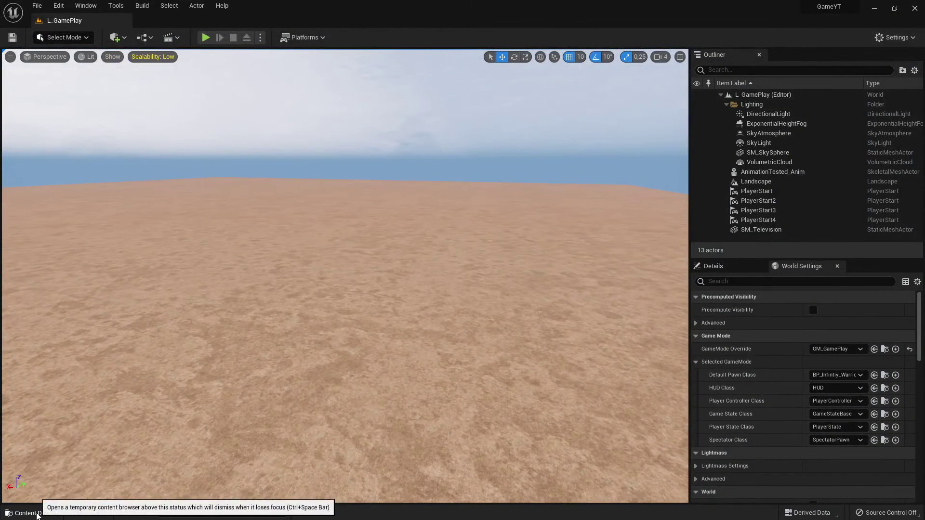
click(32, 512)
click(844, 336)
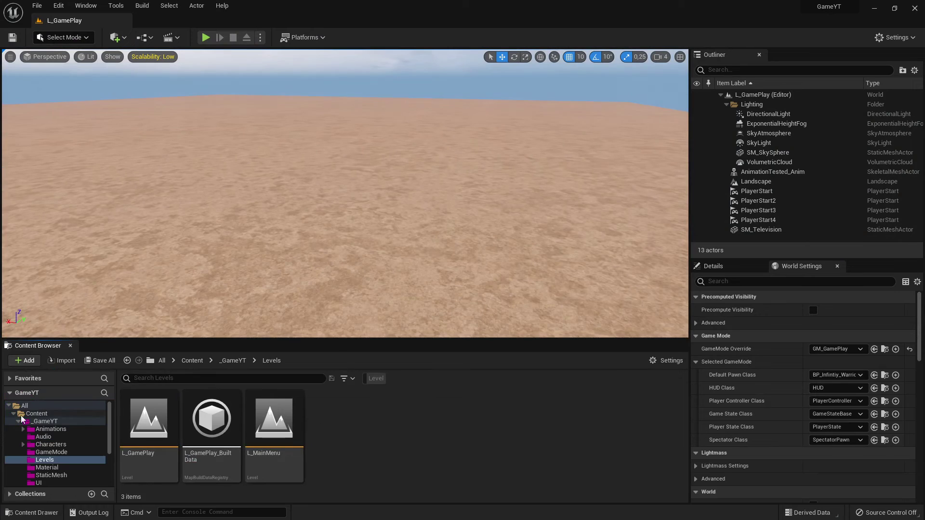
click(54, 437)
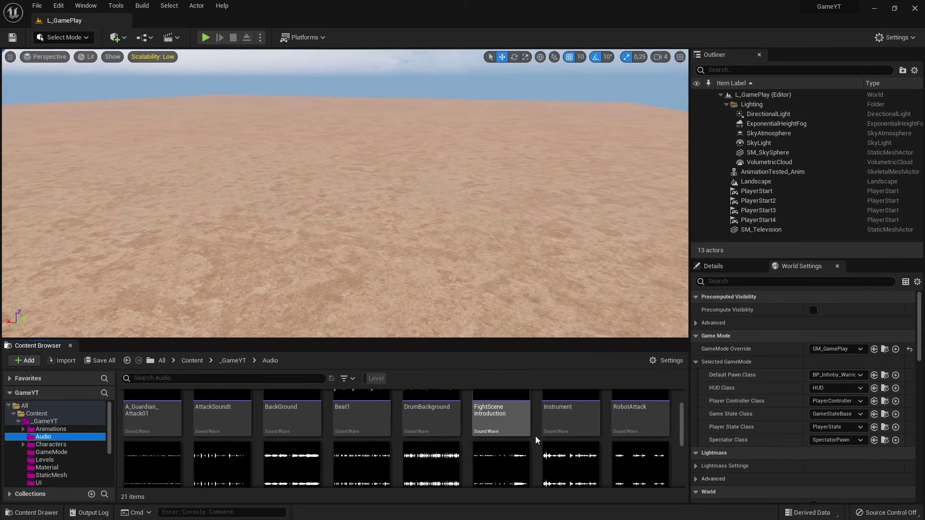
scroll(537, 438, down, 3)
scroll(544, 436, up, 3)
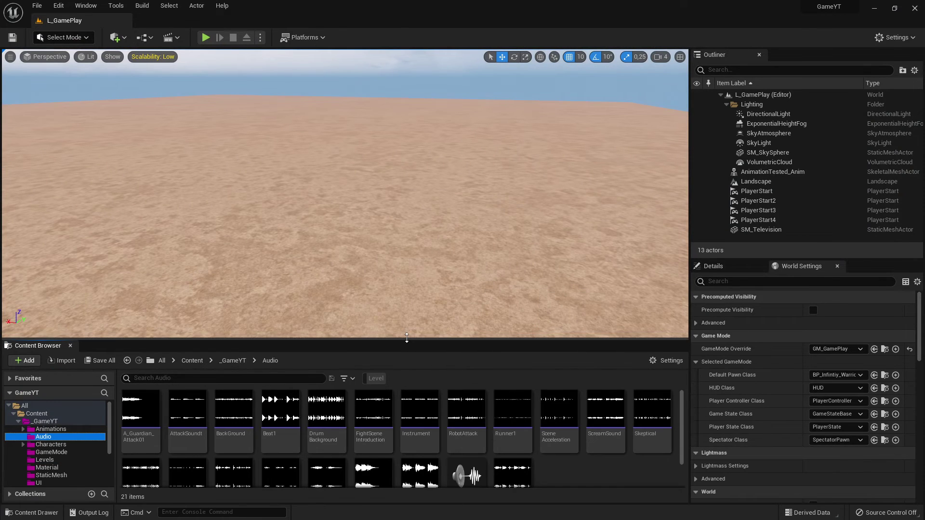
drag(405, 340, 409, 293)
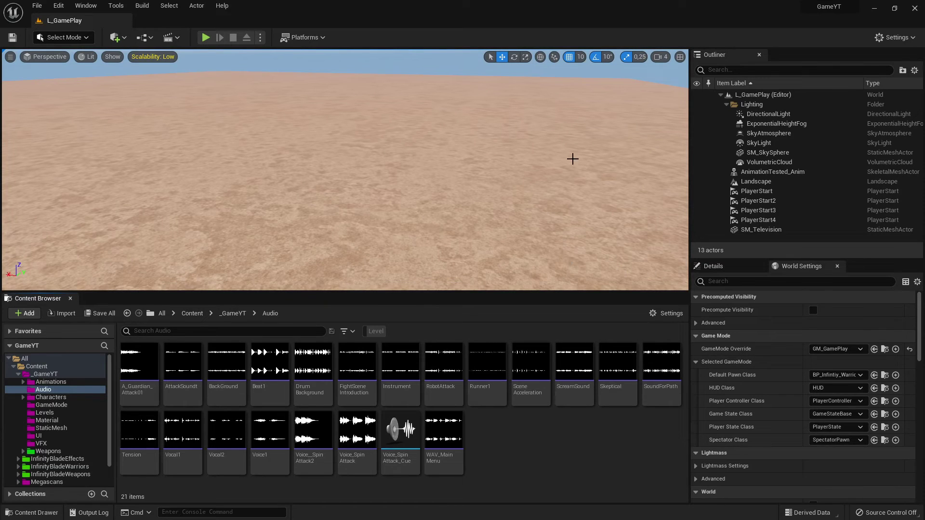
- Switch back to BandLab and download the Voice & Audio stem in WAV format
key(alt+Tab)
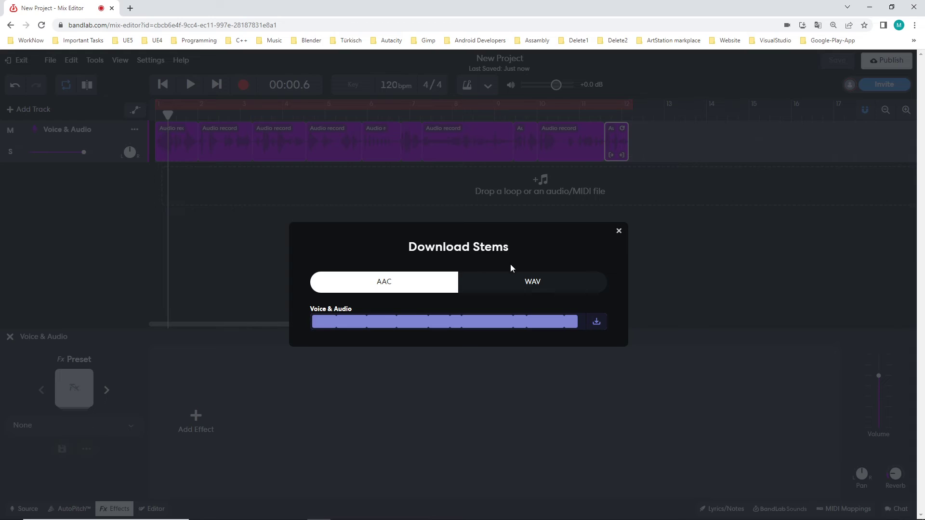
click(532, 284)
click(597, 323)
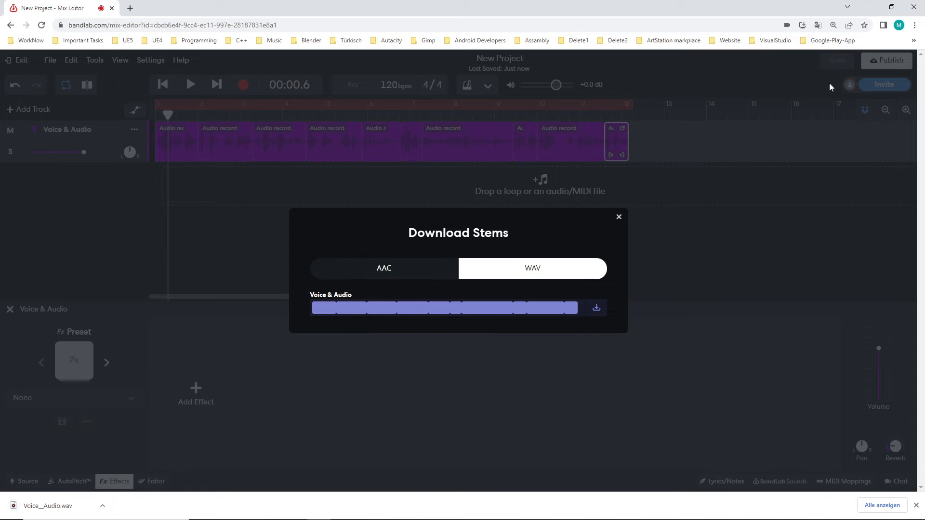
- Switch to Unreal Editor and import Voice_ActingTest.wav into the _GameYT Audio folder
click(869, 7)
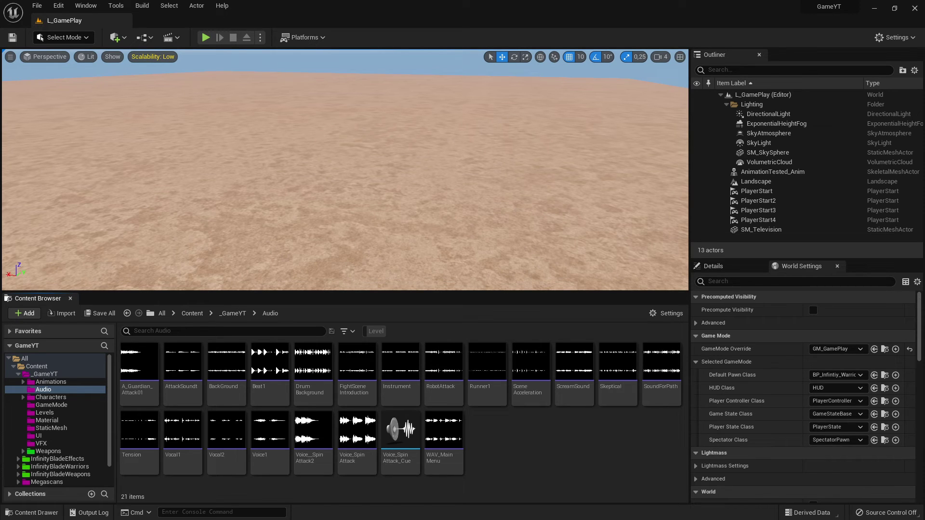
drag(655, 353, 512, 443)
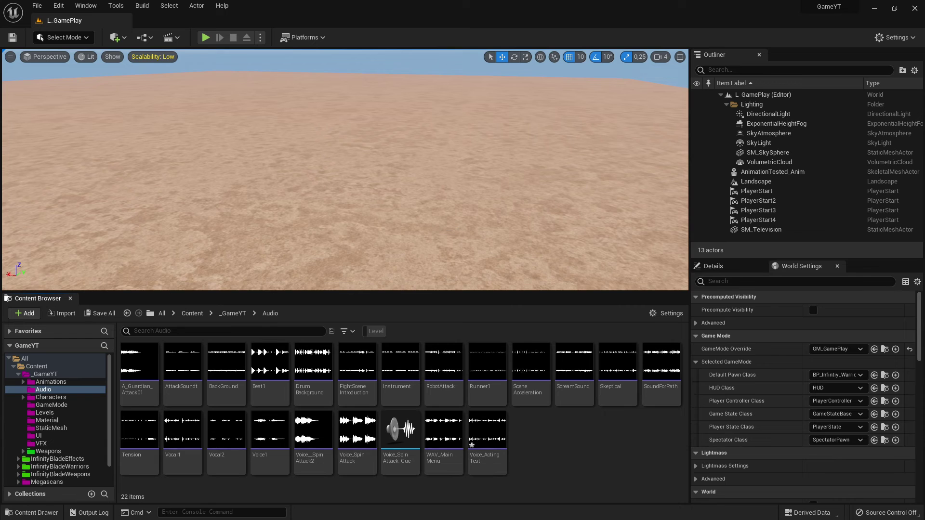
- Focus the level view on the SkyAtmosphere actor and place the Voice_ActingTest sound wave on the landscape near the player starts
drag(345, 193, 344, 192)
drag(453, 229, 453, 228)
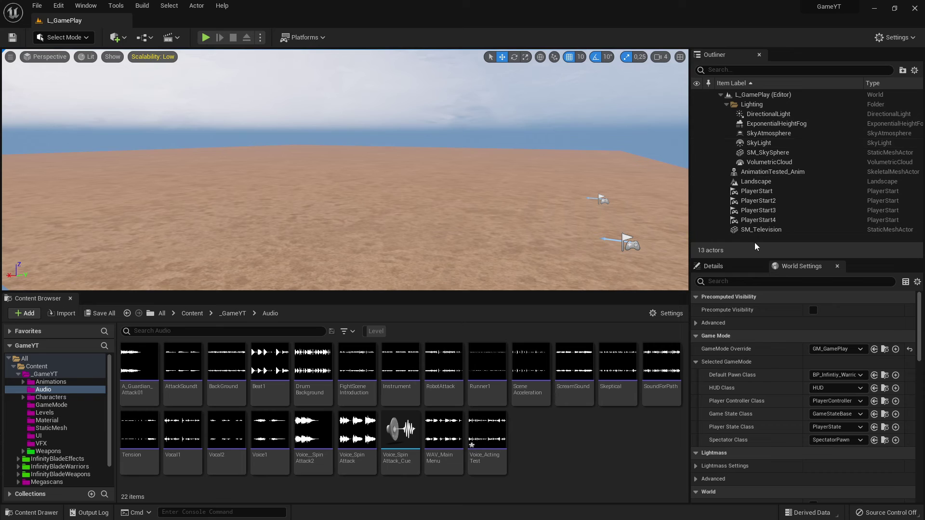
click(766, 173)
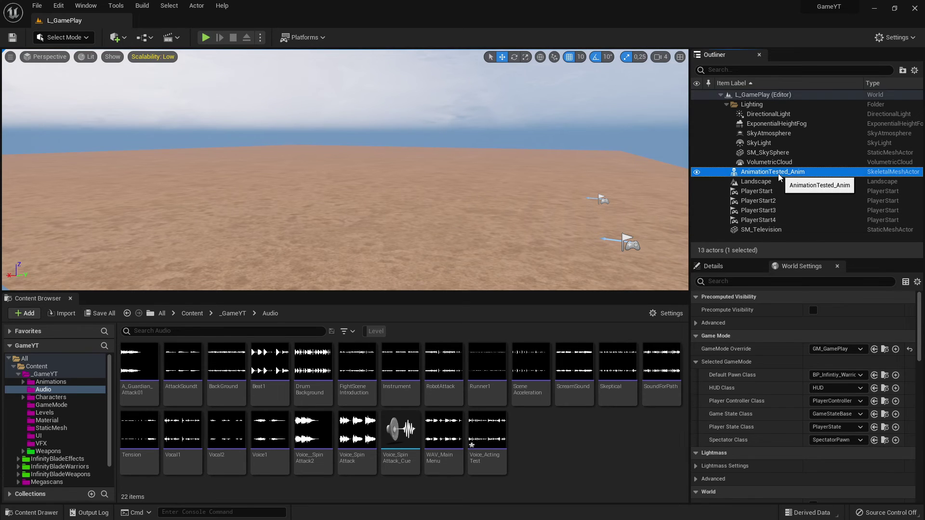
click(773, 123)
click(776, 133)
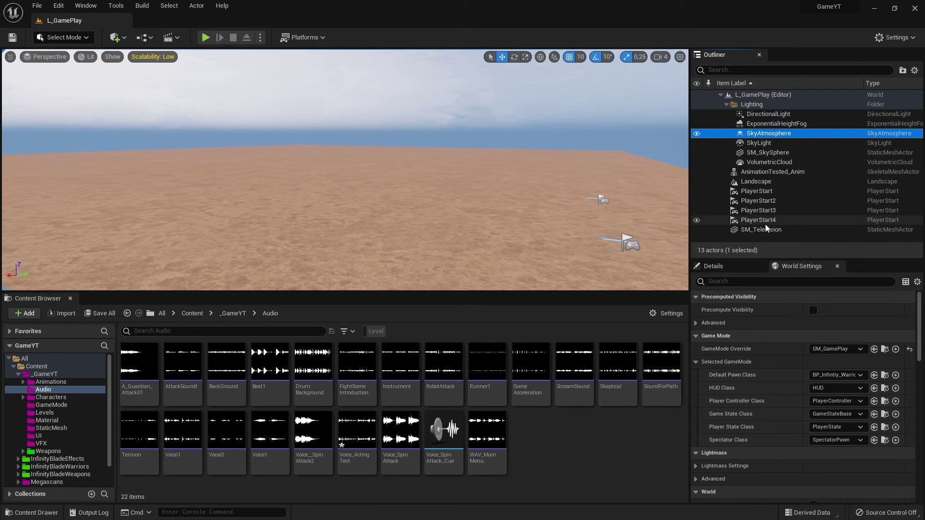
key(f)
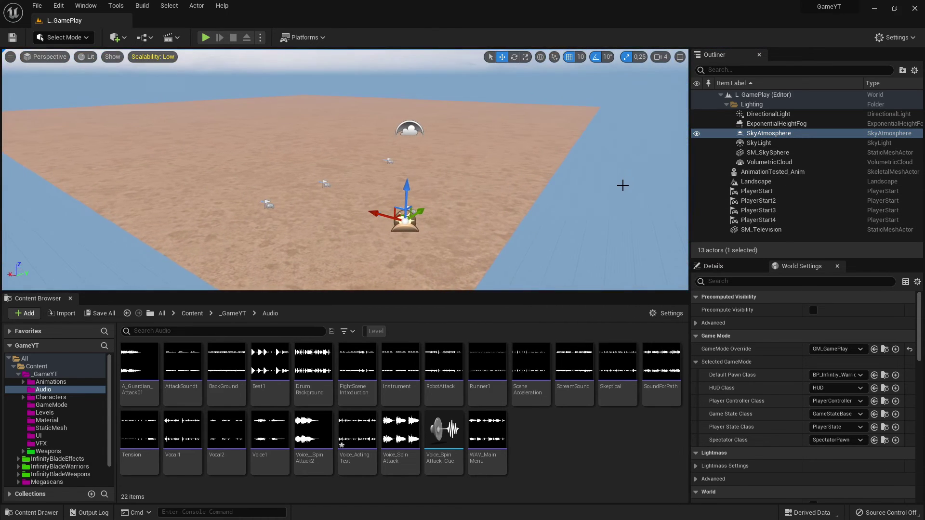
drag(547, 151, 522, 143)
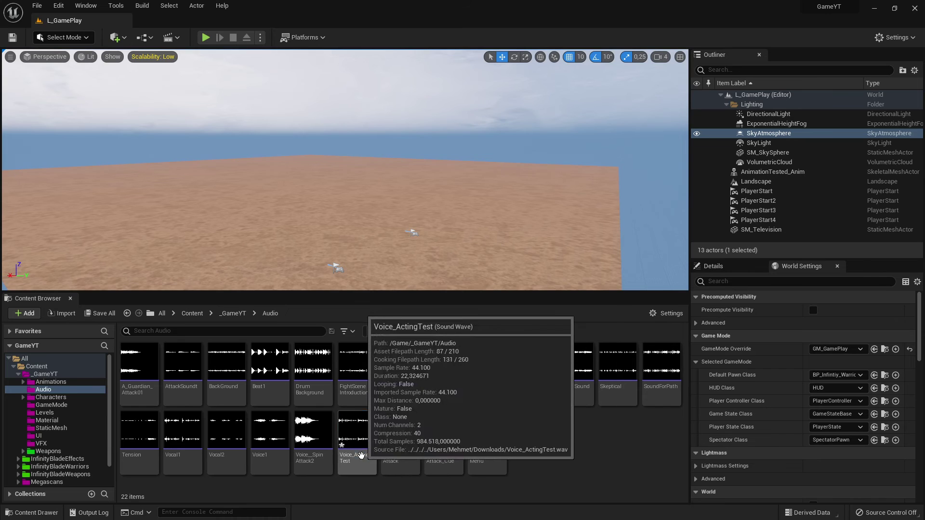
drag(356, 434, 380, 271)
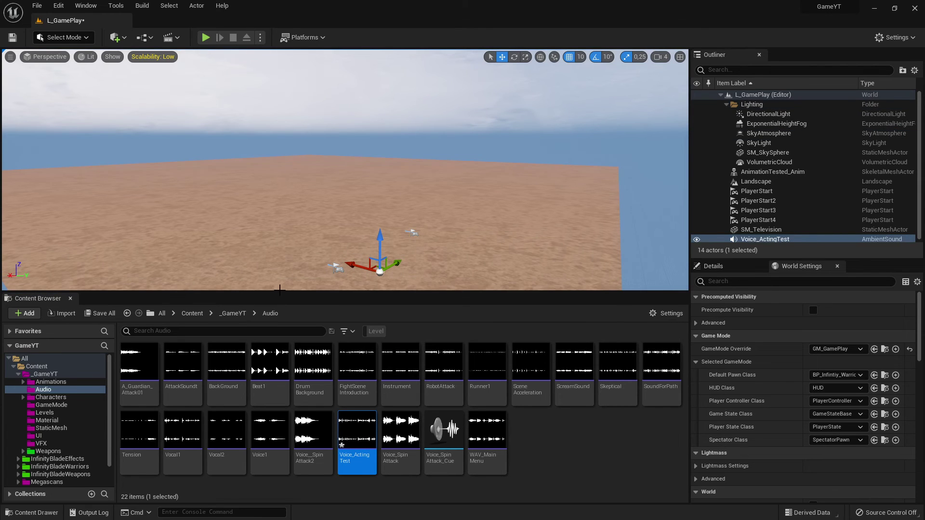
- Save all modified content, including L_GamePlay and Voice_ActingTest, and run the level to listen to the placed sound
click(100, 313)
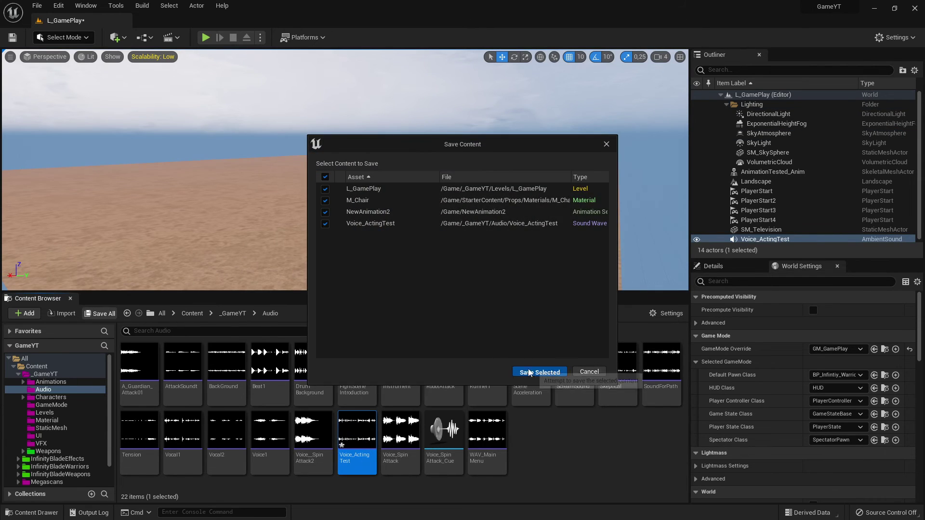
click(538, 371)
click(206, 38)
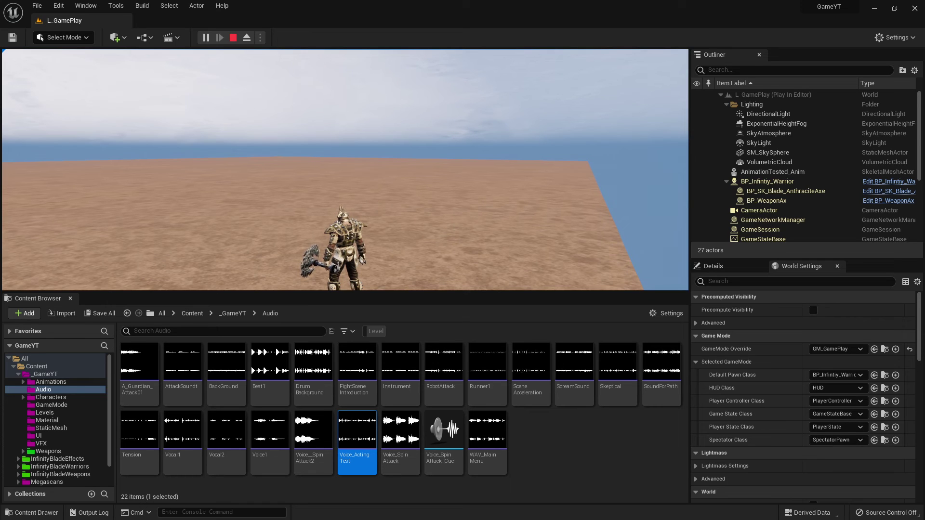
key(shift+F1)
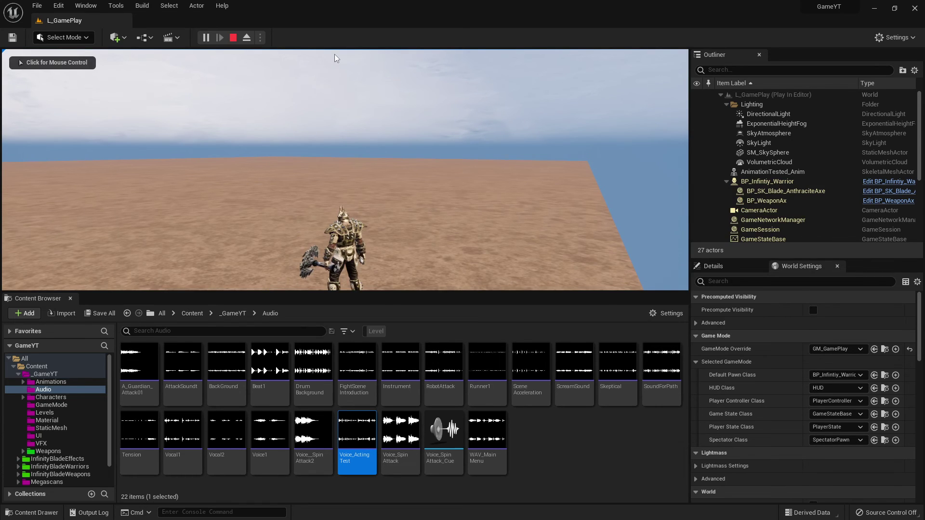
- Switch back to BandLab and close the stem download dialog and the browser's download bar
key(alt+Tab)
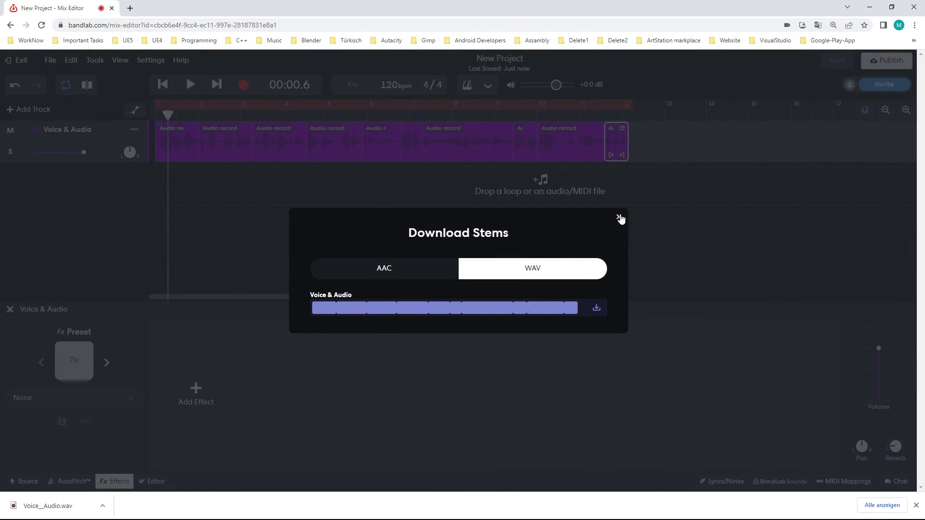
click(618, 219)
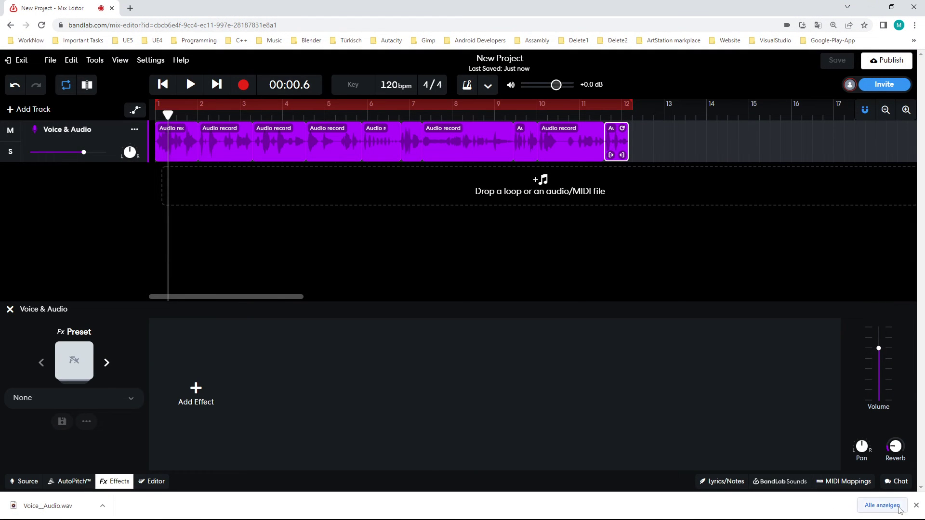
click(916, 505)
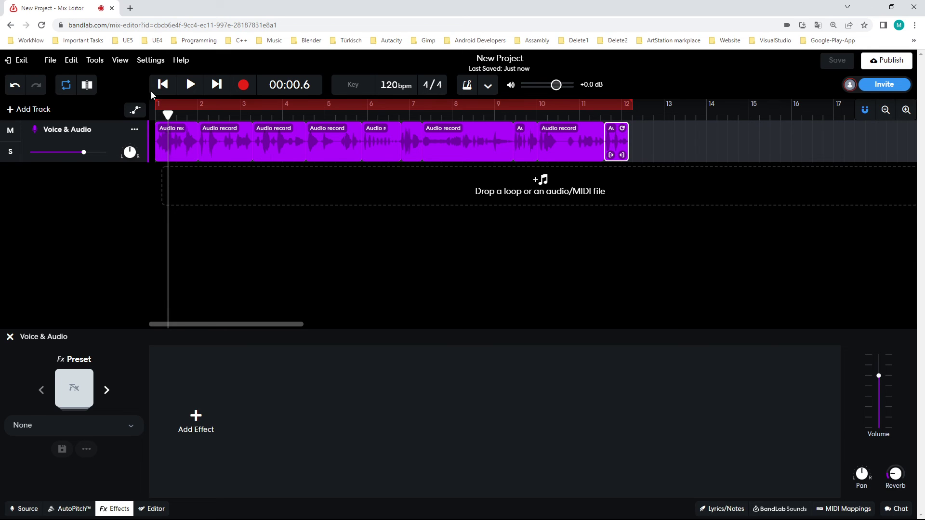
- Play a short stretch of the joined voice recording from 00:00.6 and pause it
click(191, 84)
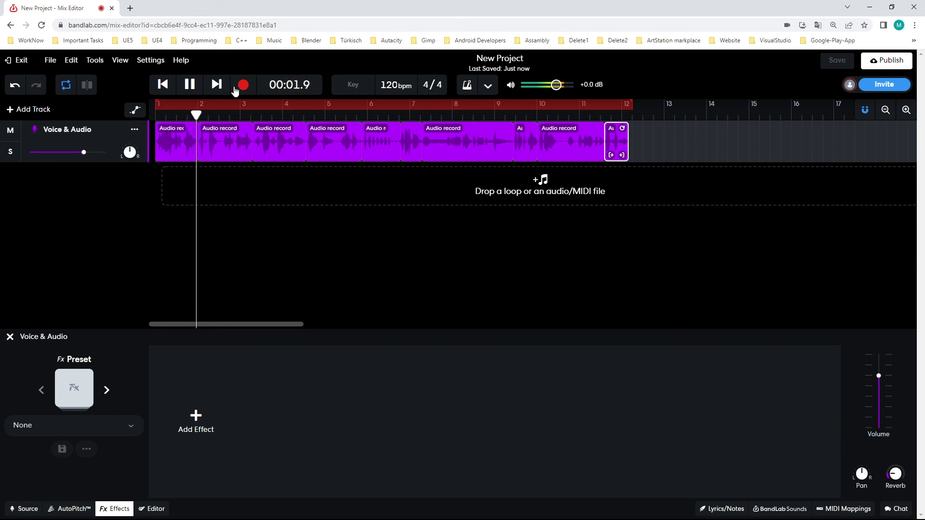
click(189, 84)
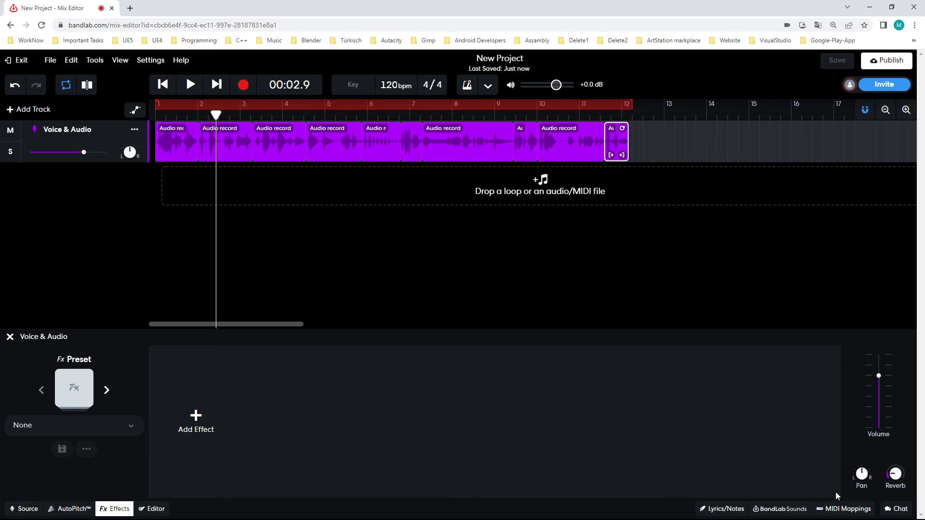
mouse_move(895, 473)
- Switch to Unreal Editor, run the level again to listen to the voice sound, and stop the session
click(870, 7)
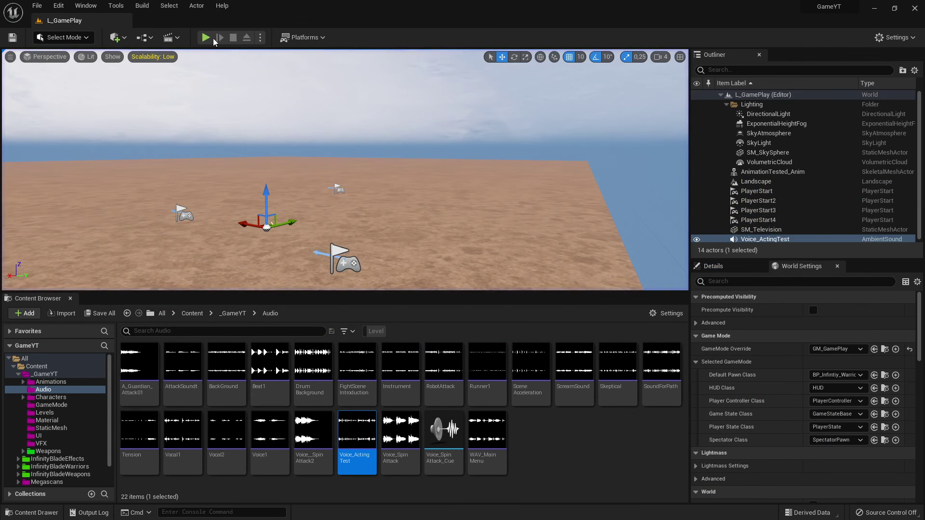
click(206, 37)
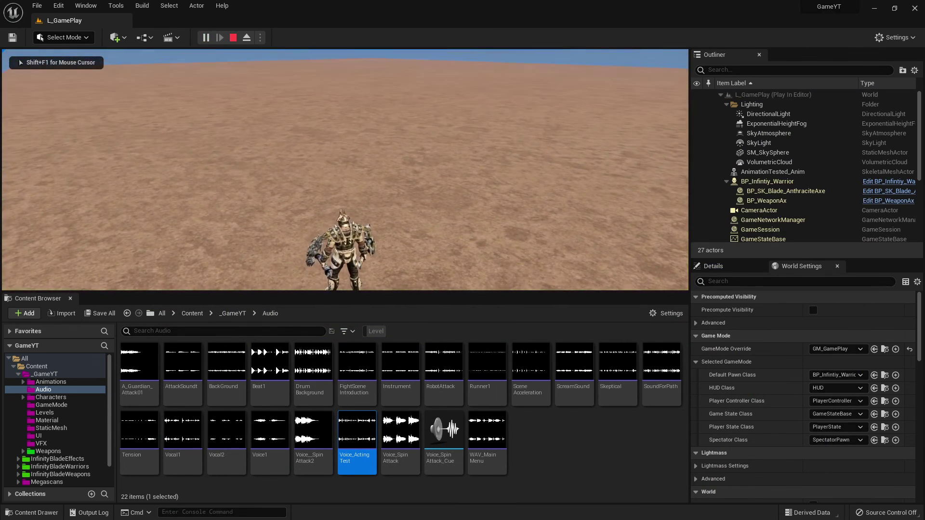
key(Escape)
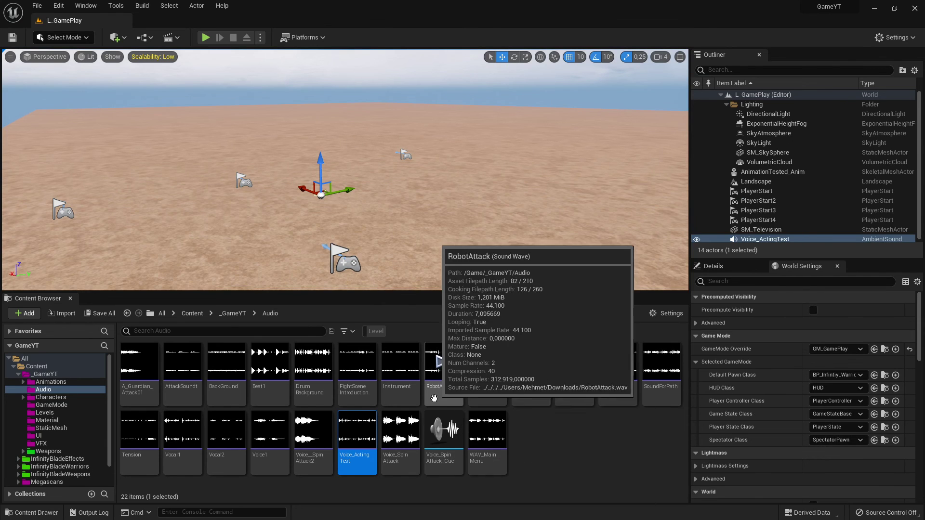
- Switch to BandLab and examine the effects available for the Voice & Audio track, from Recommended through Dynamics, without adding any
key(alt+Tab)
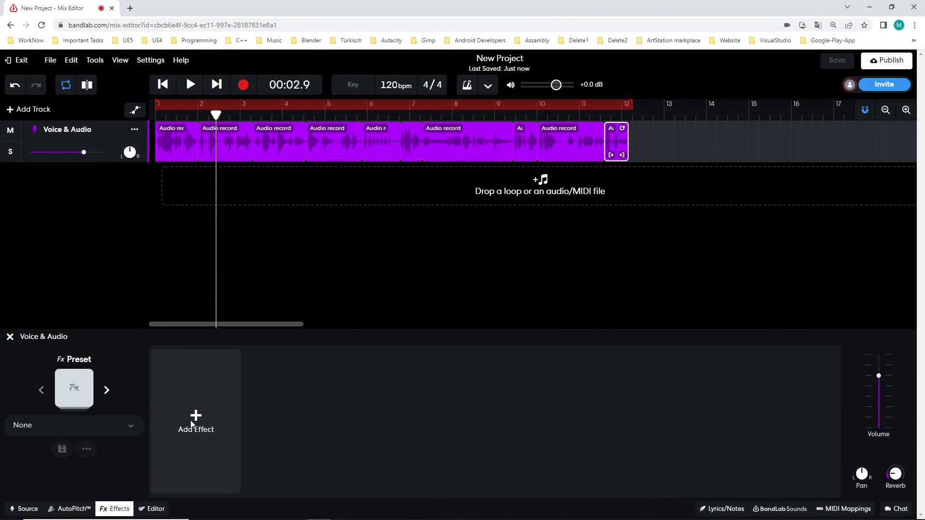
click(195, 419)
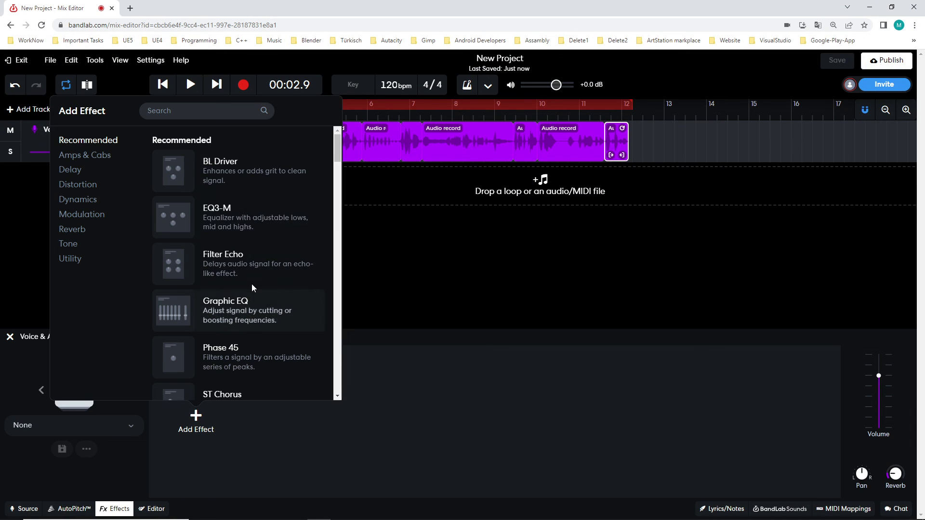
scroll(270, 291, down, 3)
scroll(298, 301, down, 3)
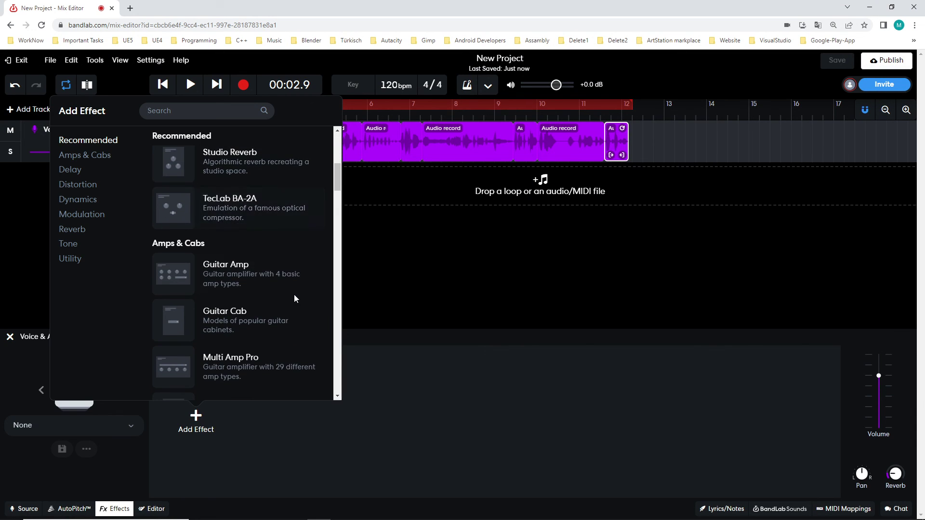
scroll(295, 299, down, 5)
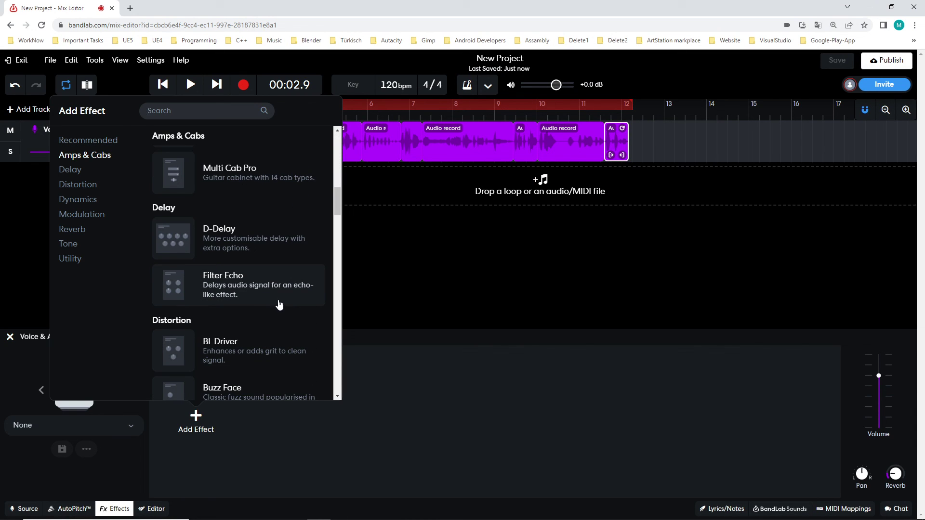
scroll(284, 337, down, 3)
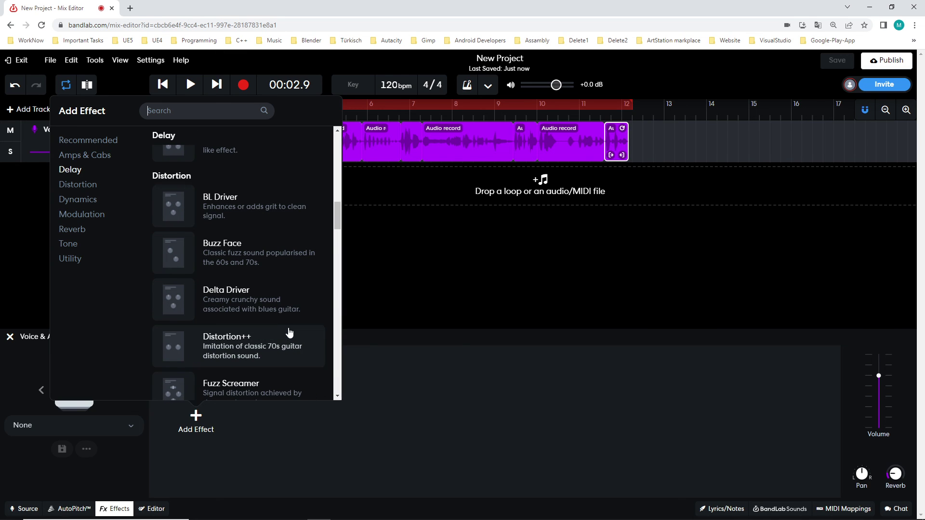
scroll(289, 328, up, 3)
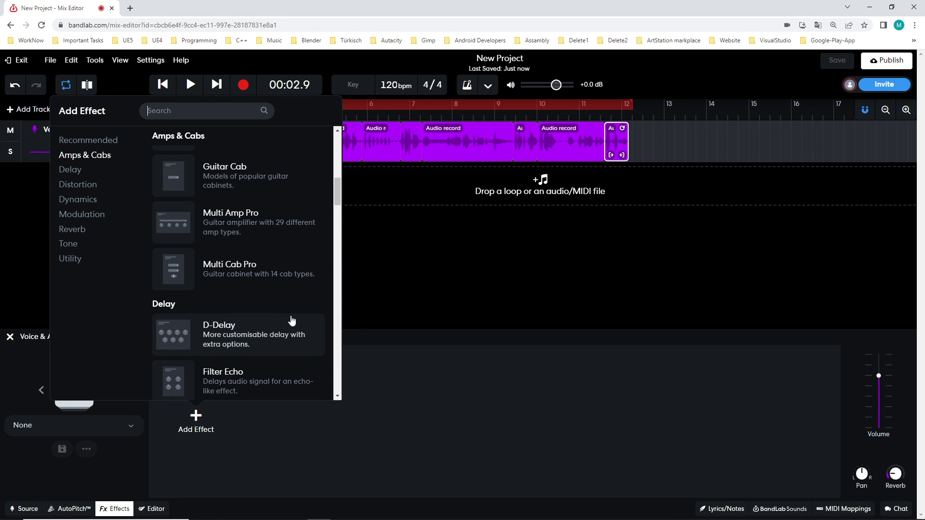
scroll(292, 320, up, 5)
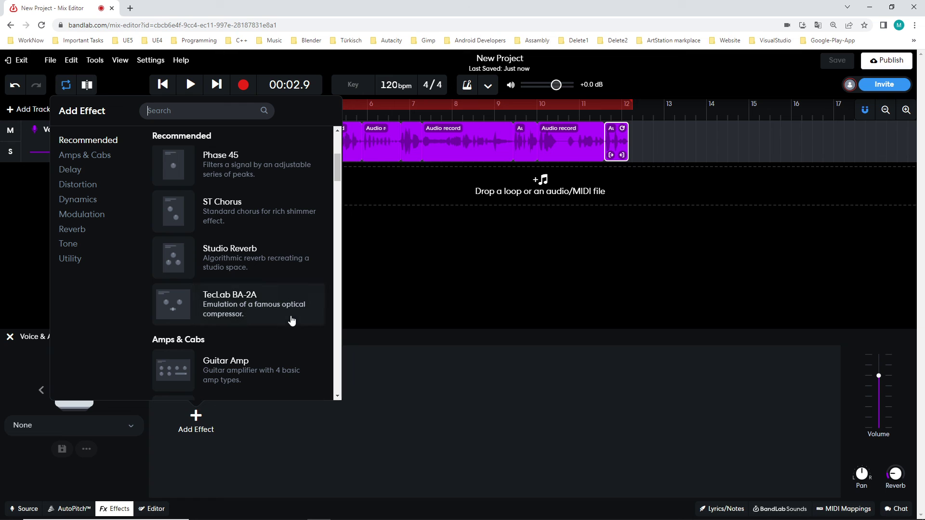
scroll(292, 320, up, 1)
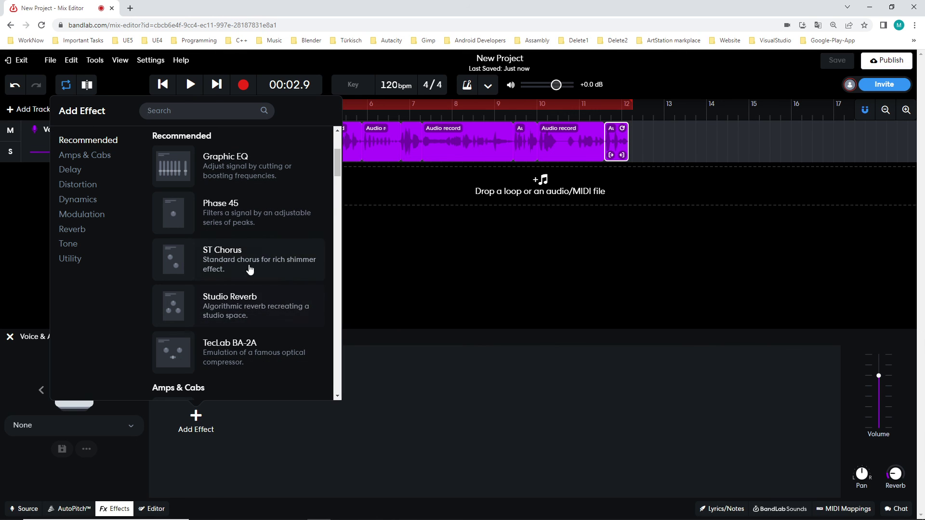
scroll(264, 302, up, 3)
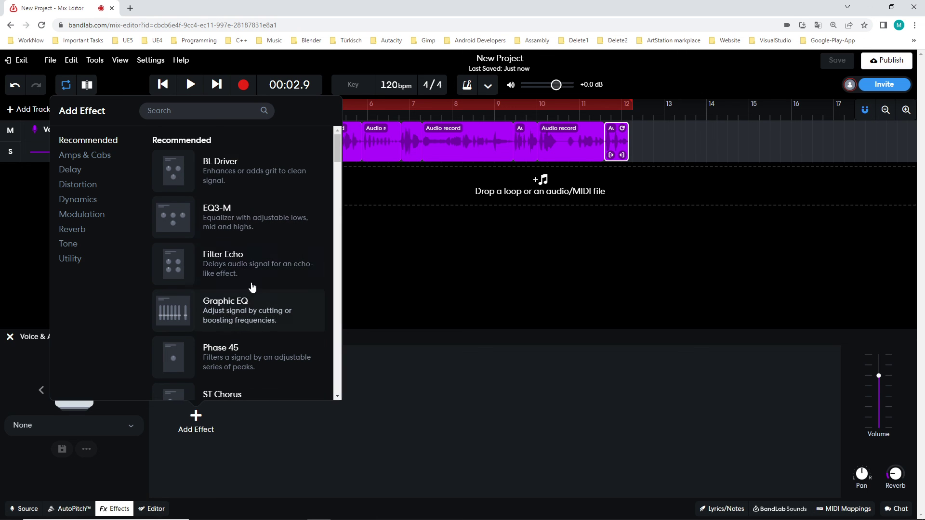
scroll(275, 303, down, 8)
scroll(284, 317, down, 12)
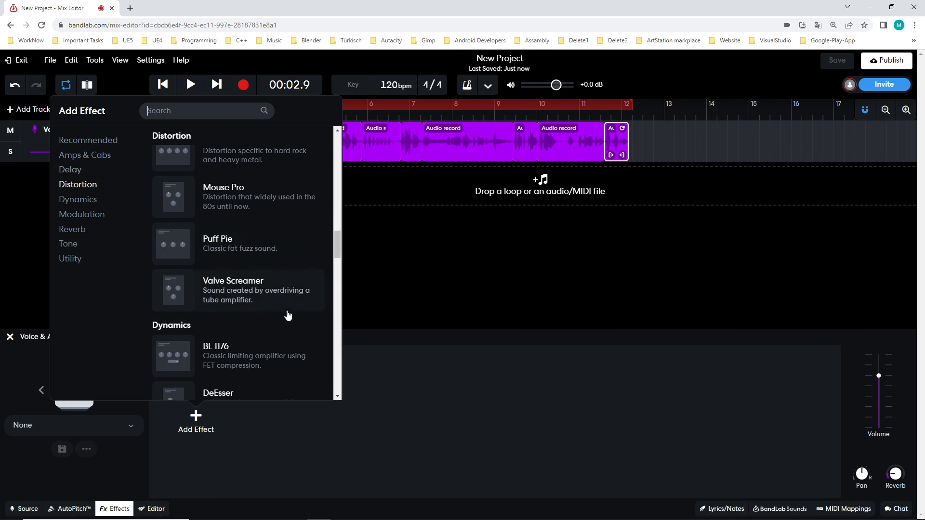
click(508, 433)
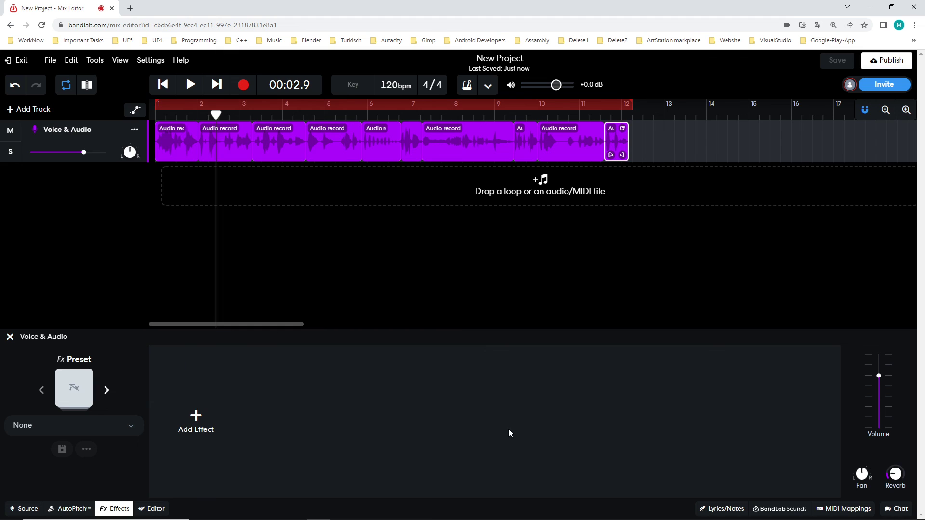